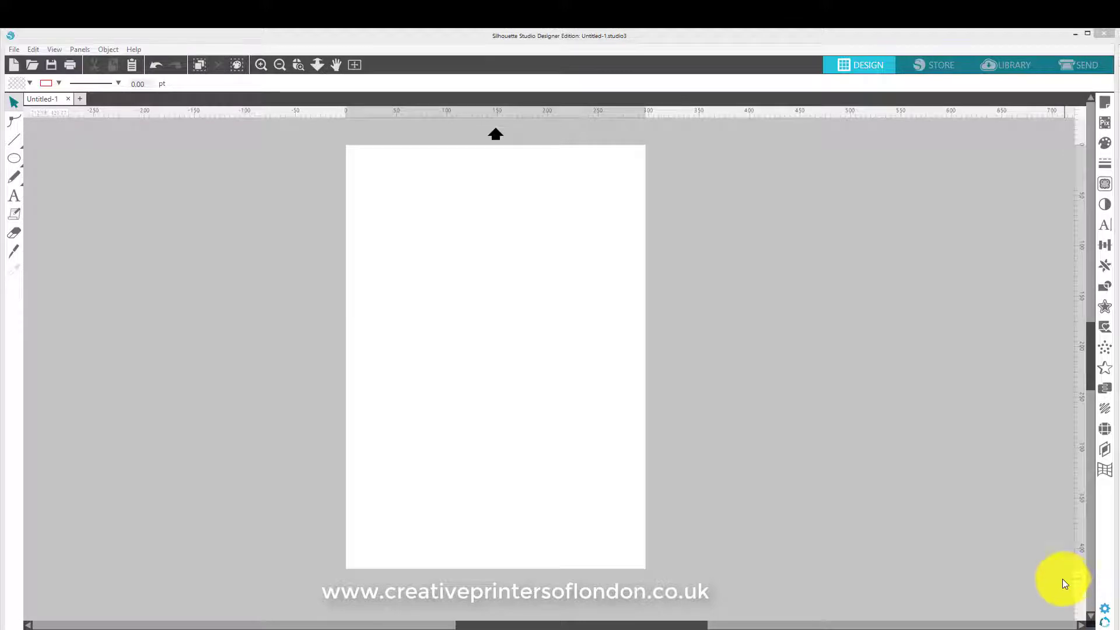
# Copy the black front-view car clipart from the Chrome image results into Silhouette Studio.
pyautogui.click(259, 627)
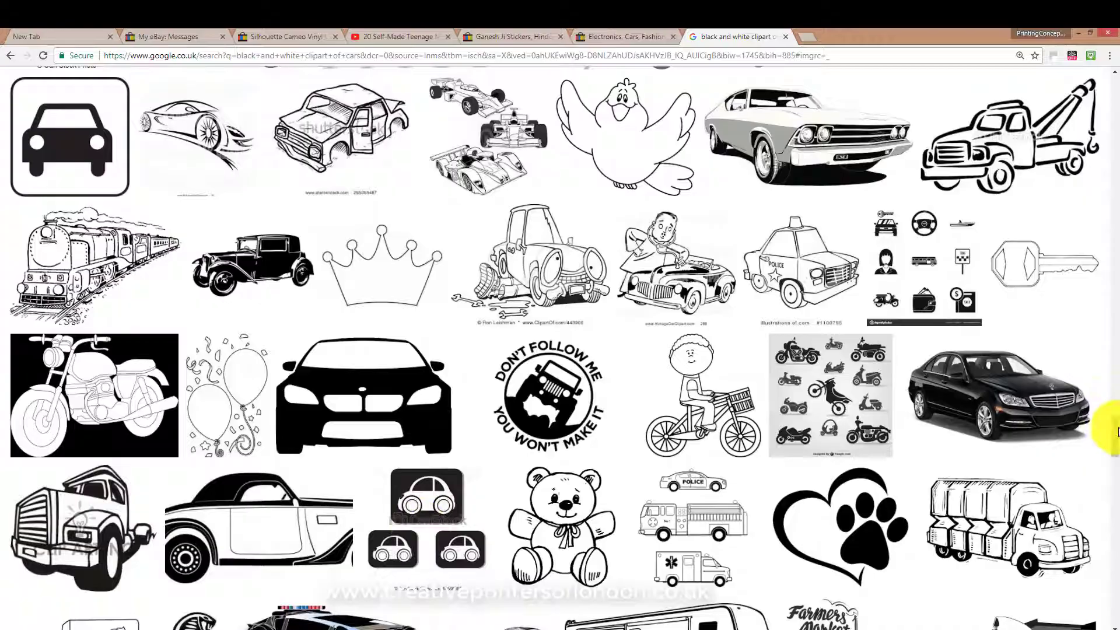
pyautogui.moveTo(1115, 432)
pyautogui.mouseDown()
pyautogui.moveTo(1082, 611)
pyautogui.moveTo(1115, 444)
pyautogui.mouseUp()
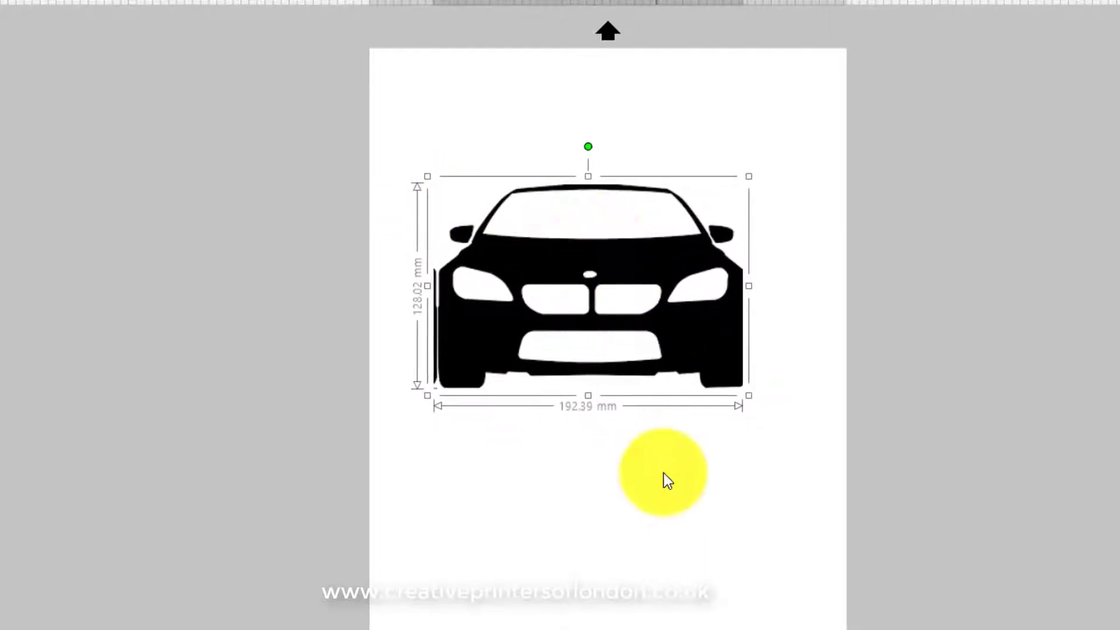
# Use the size 22.00 eraser to punch a round fog-light hole in the right bumper.
pyautogui.click(665, 490)
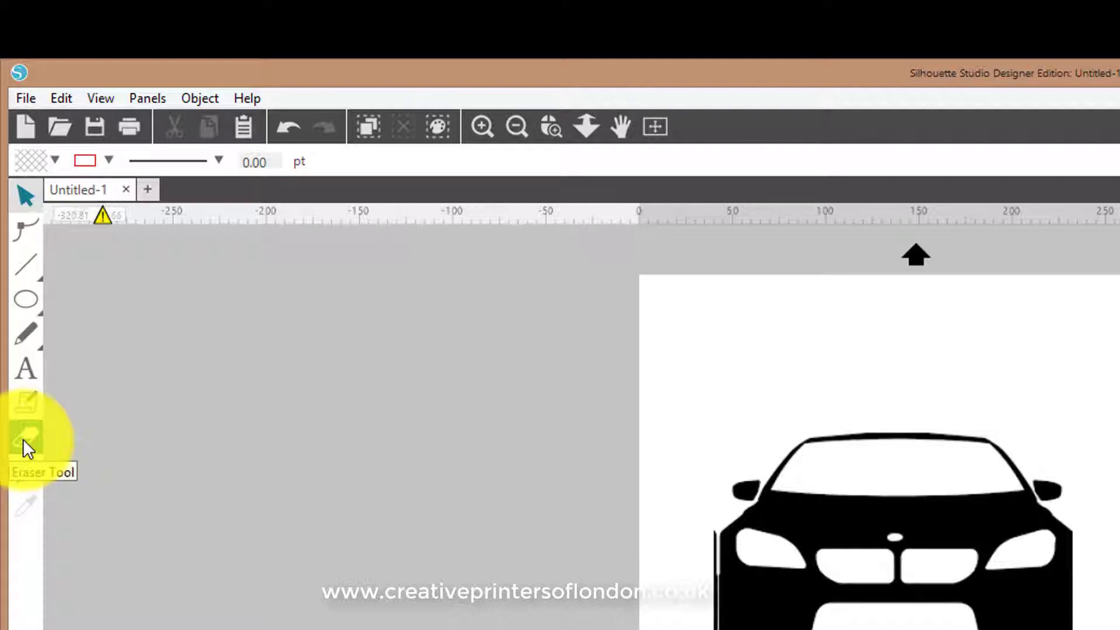
pyautogui.click(23, 439)
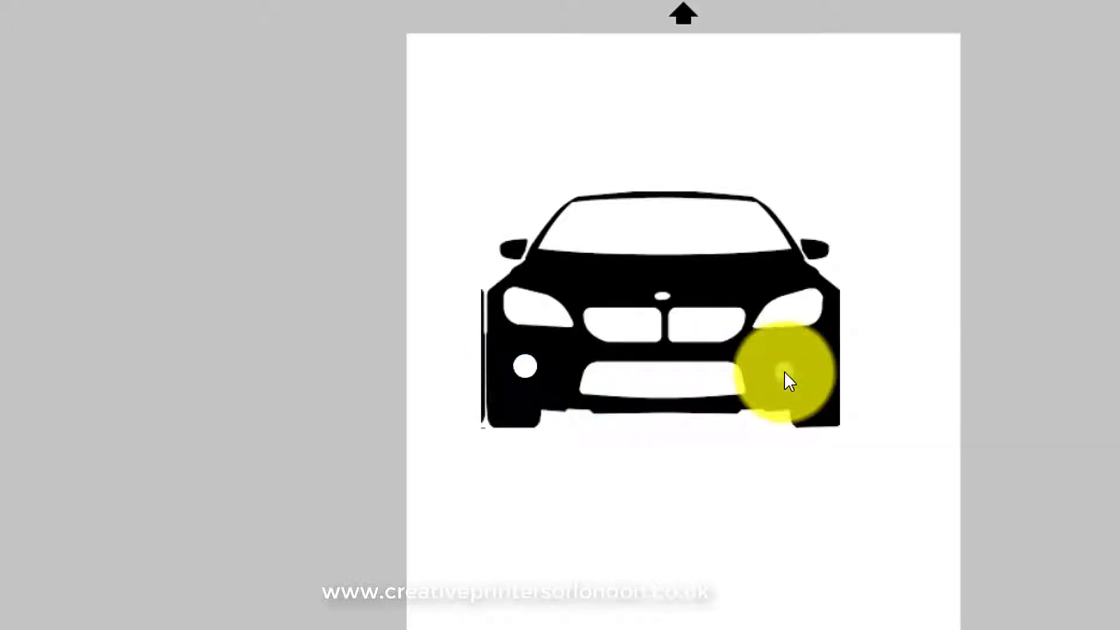
pyautogui.click(795, 367)
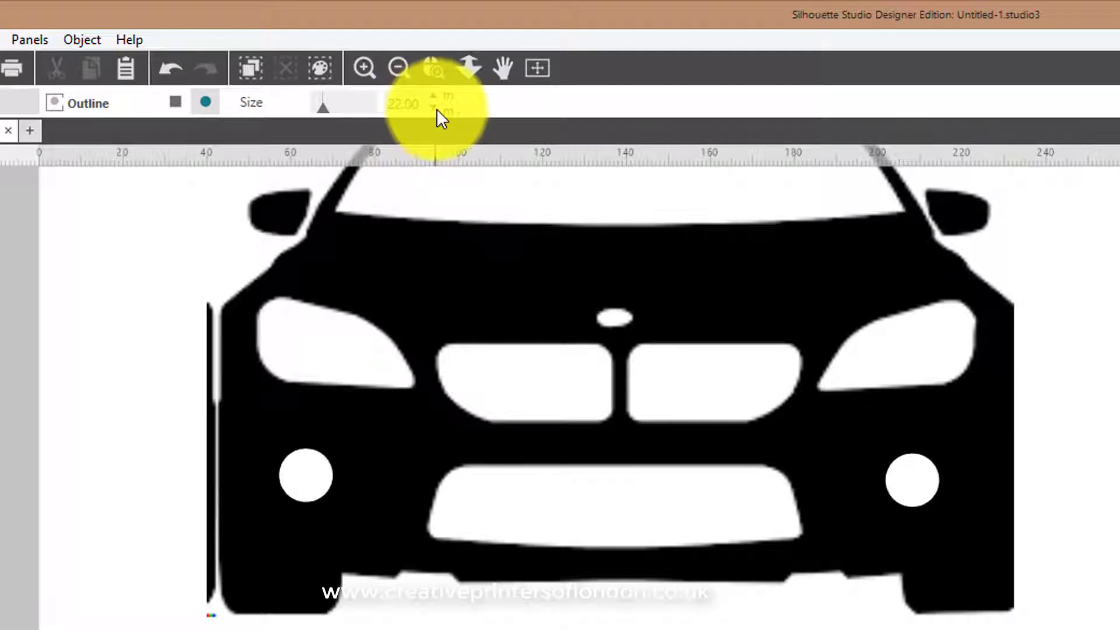
# Shrink the eraser to 12.00 and erase the thin stray strip along the car's left edge.
pyautogui.click(437, 108)
pyautogui.click(437, 109)
pyautogui.click(438, 108)
pyautogui.click(437, 109)
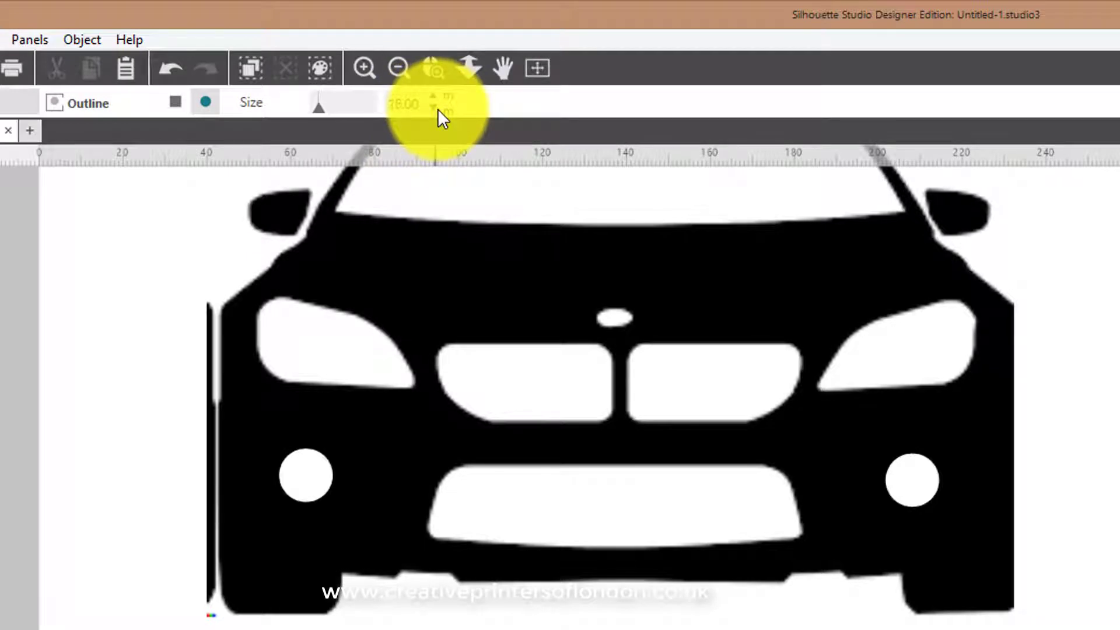
pyautogui.click(438, 108)
pyautogui.click(437, 108)
pyautogui.click(438, 109)
pyautogui.click(437, 108)
pyautogui.click(437, 108)
pyautogui.click(437, 108)
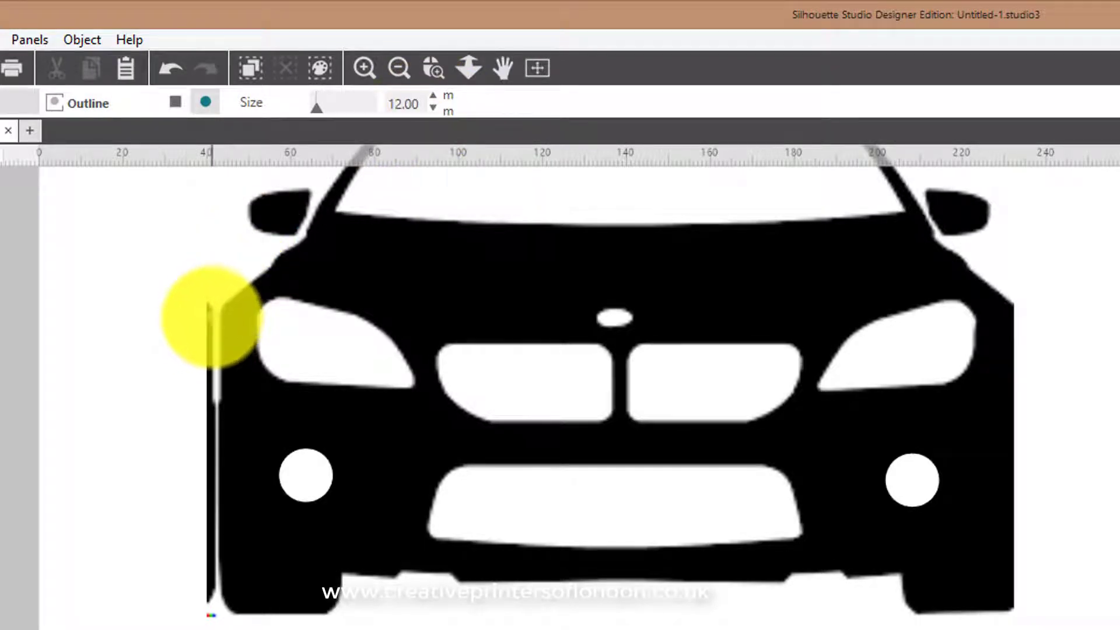
pyautogui.moveTo(210, 310); pyautogui.dragTo(212, 581)
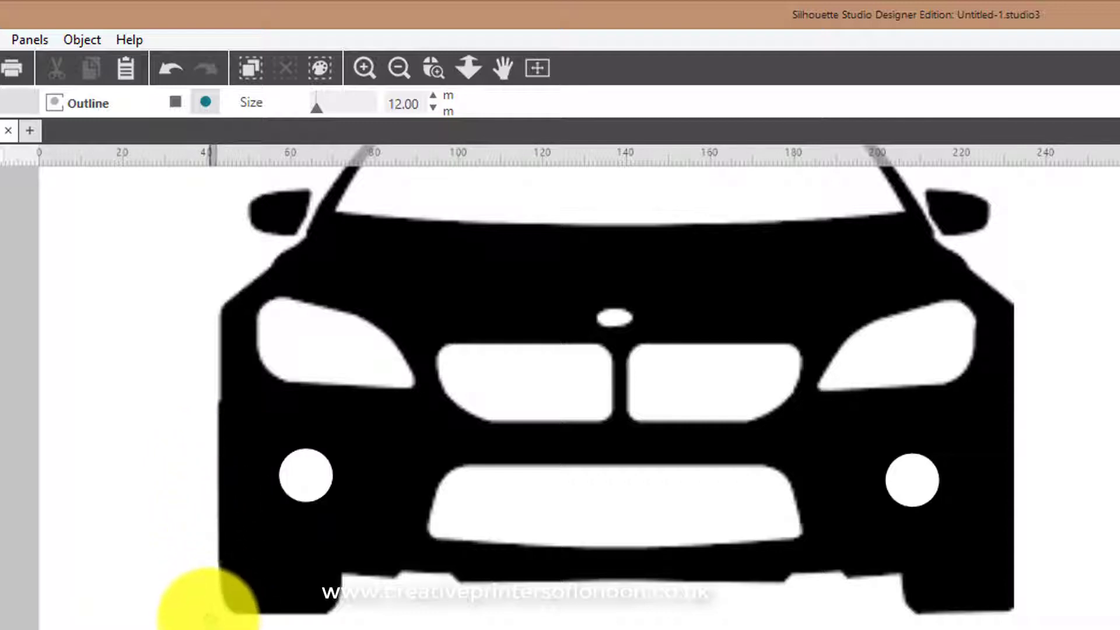
pyautogui.moveTo(207, 616); pyautogui.dragTo(207, 618)
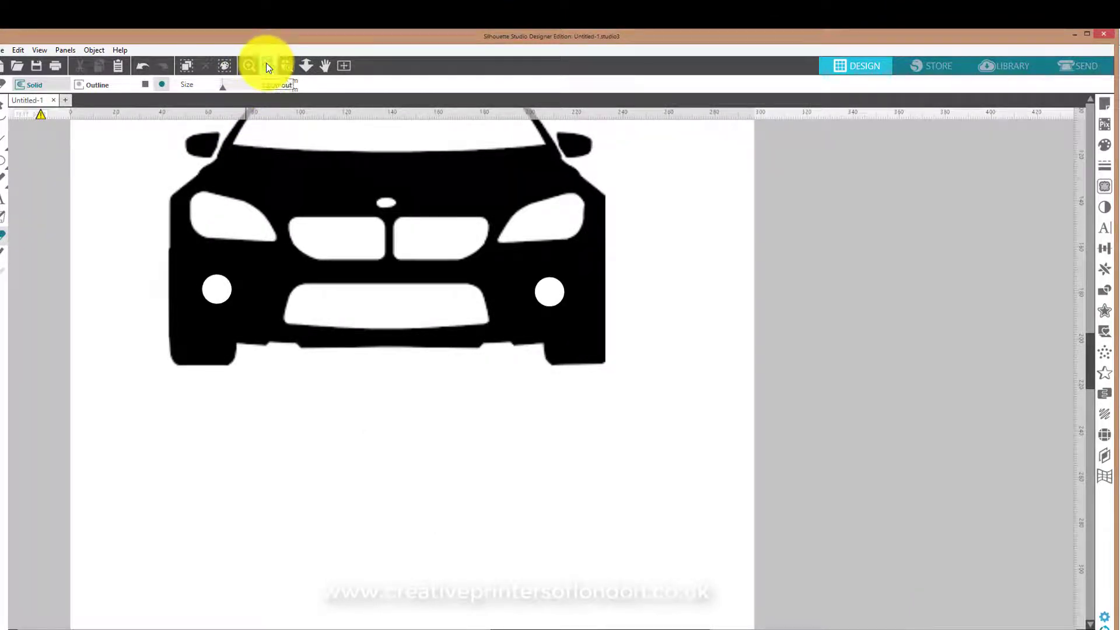
# Zoom out to show the whole page and return to the Select tool.
pyautogui.click(267, 66)
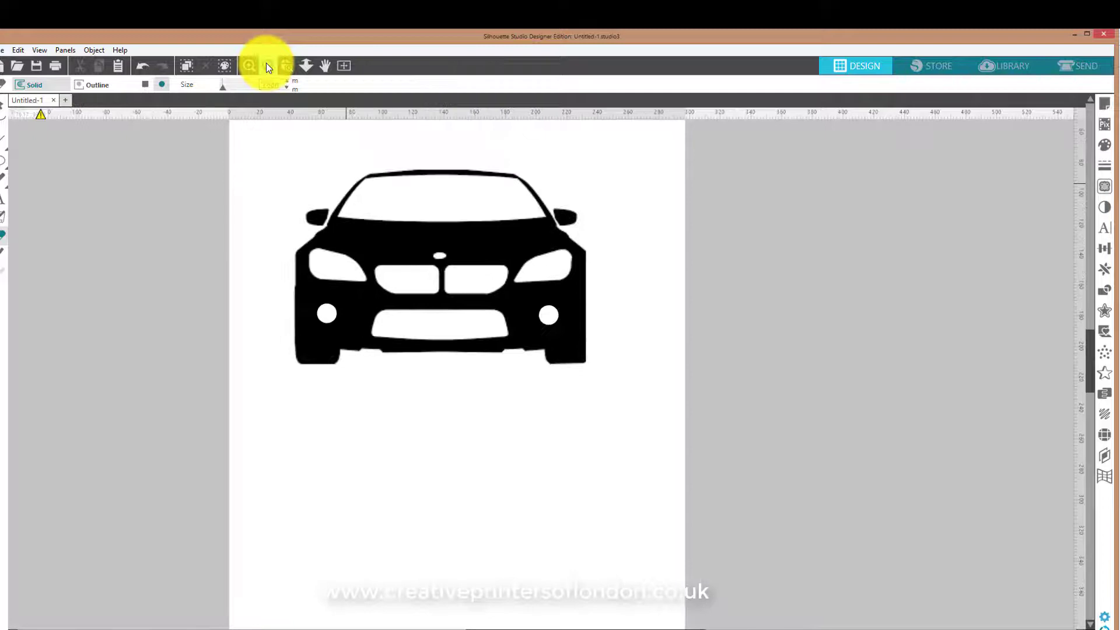
pyautogui.click(266, 65)
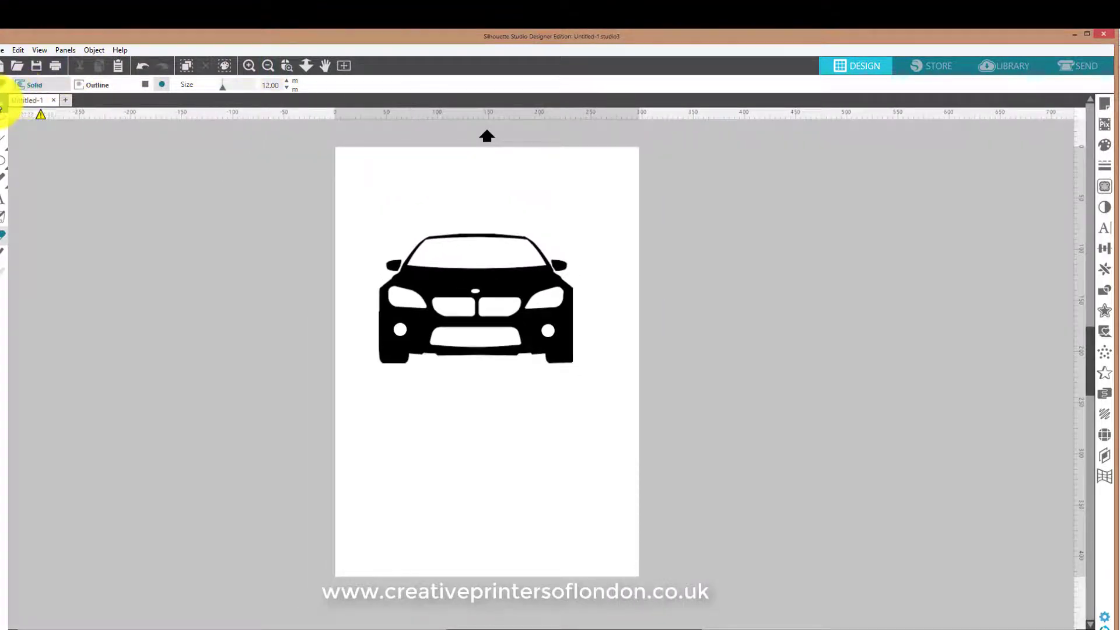
pyautogui.click(2, 105)
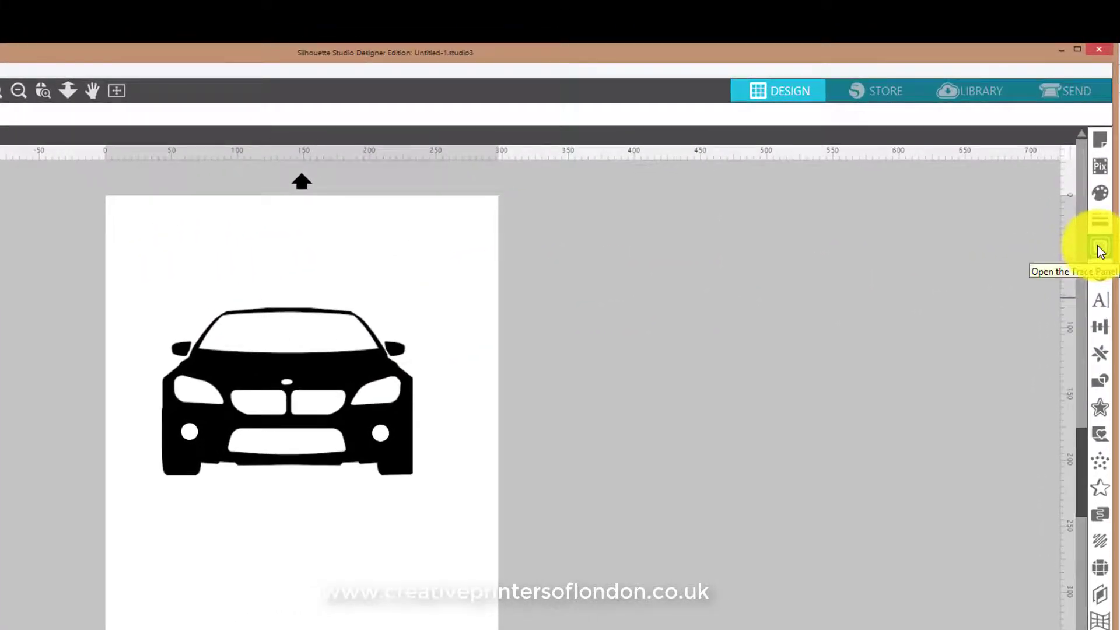
# Trace the car at 45% threshold into a cut outline and move the black image below it.
pyautogui.click(1101, 252)
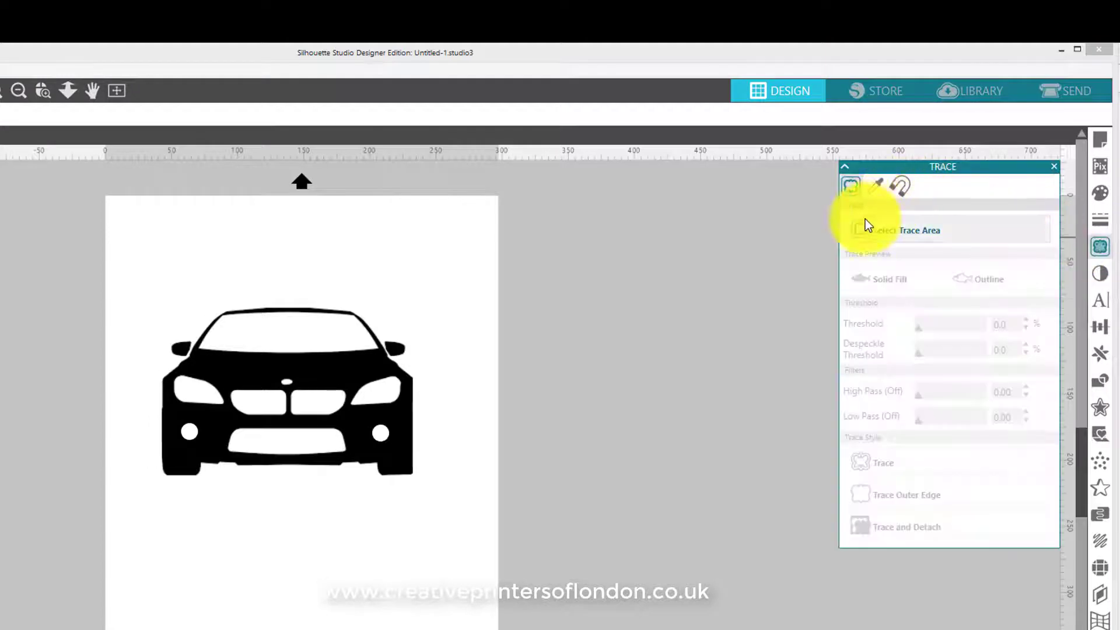
pyautogui.click(857, 232)
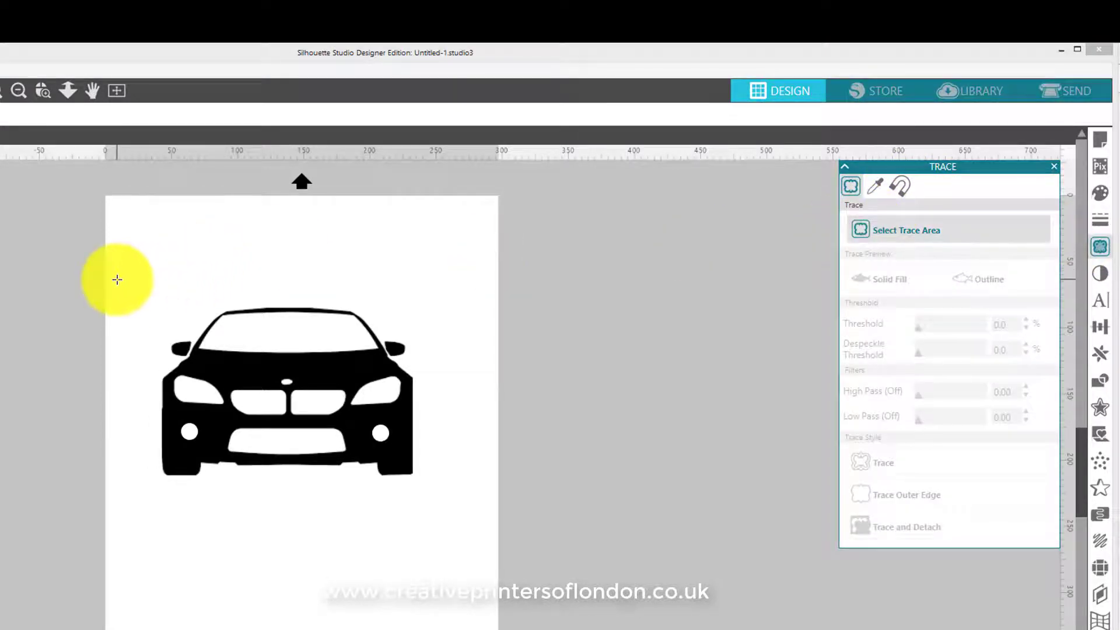
pyautogui.moveTo(115, 279)
pyautogui.mouseDown()
pyautogui.moveTo(287, 358)
pyautogui.moveTo(456, 496)
pyautogui.mouseUp()
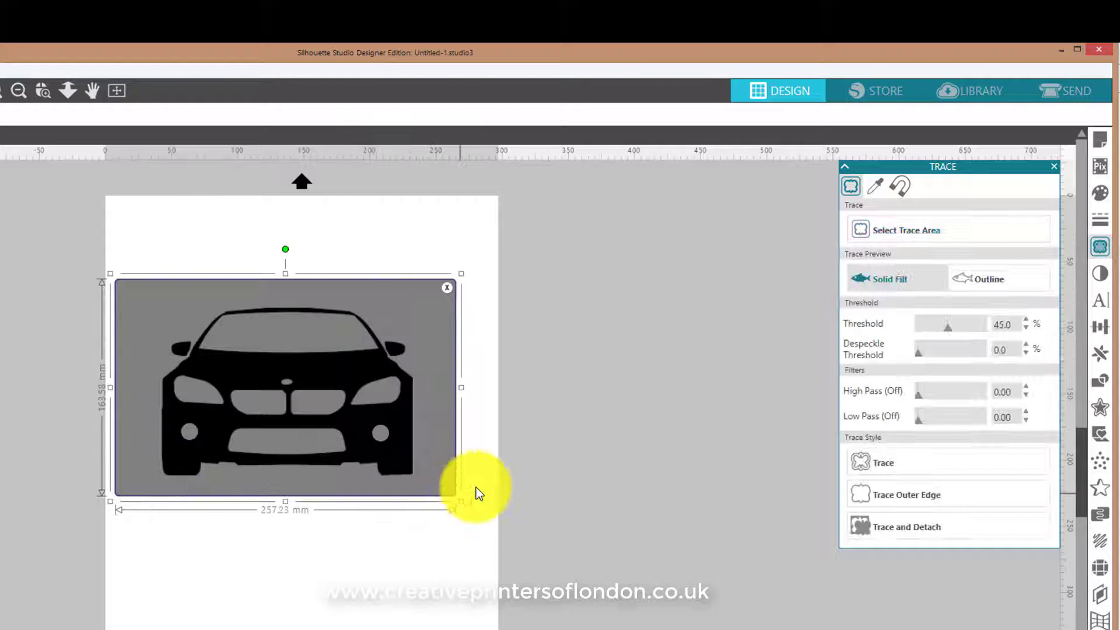
pyautogui.click(859, 464)
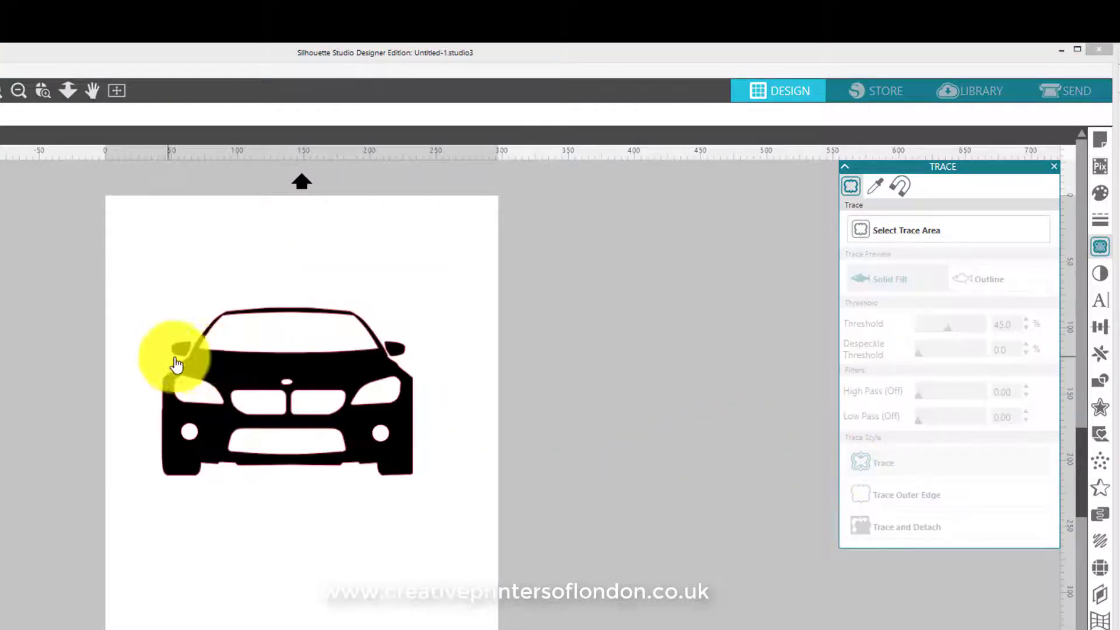
pyautogui.moveTo(234, 373); pyautogui.dragTo(196, 596)
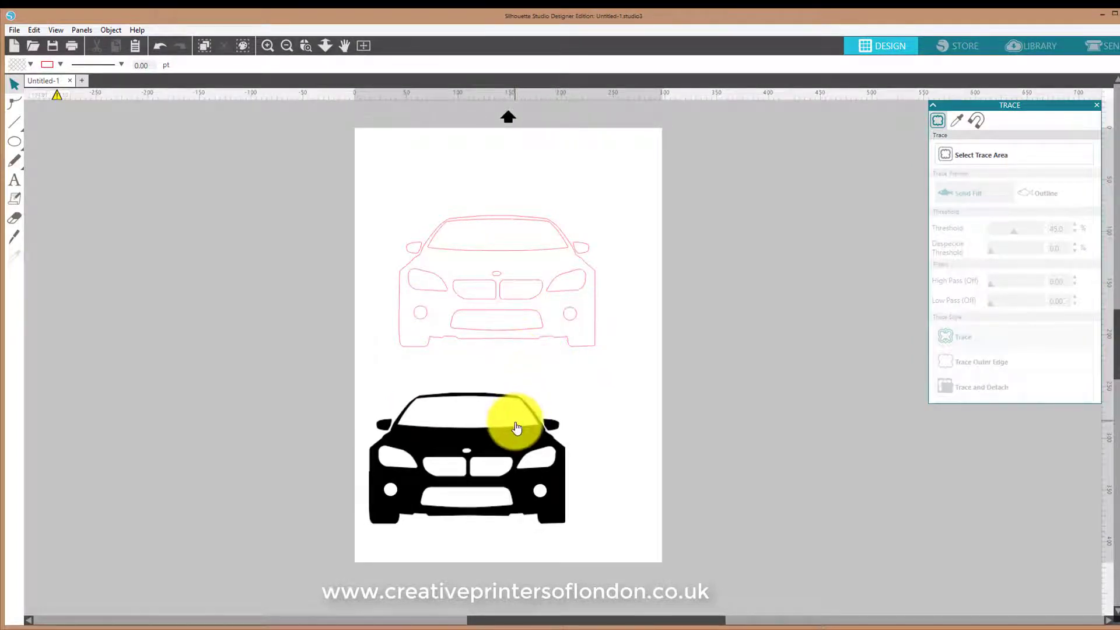
# Delete the original black car image and draw a weeding rectangle around the car outline.
pyautogui.click(516, 434)
pyautogui.press('Delete')
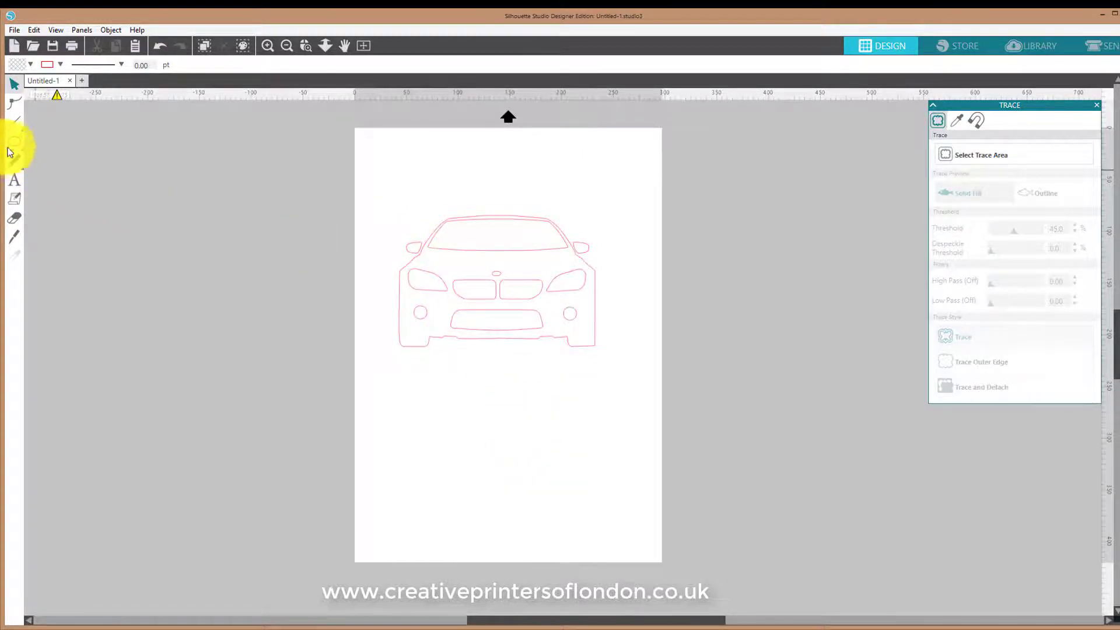
pyautogui.click(11, 150)
pyautogui.click(33, 144)
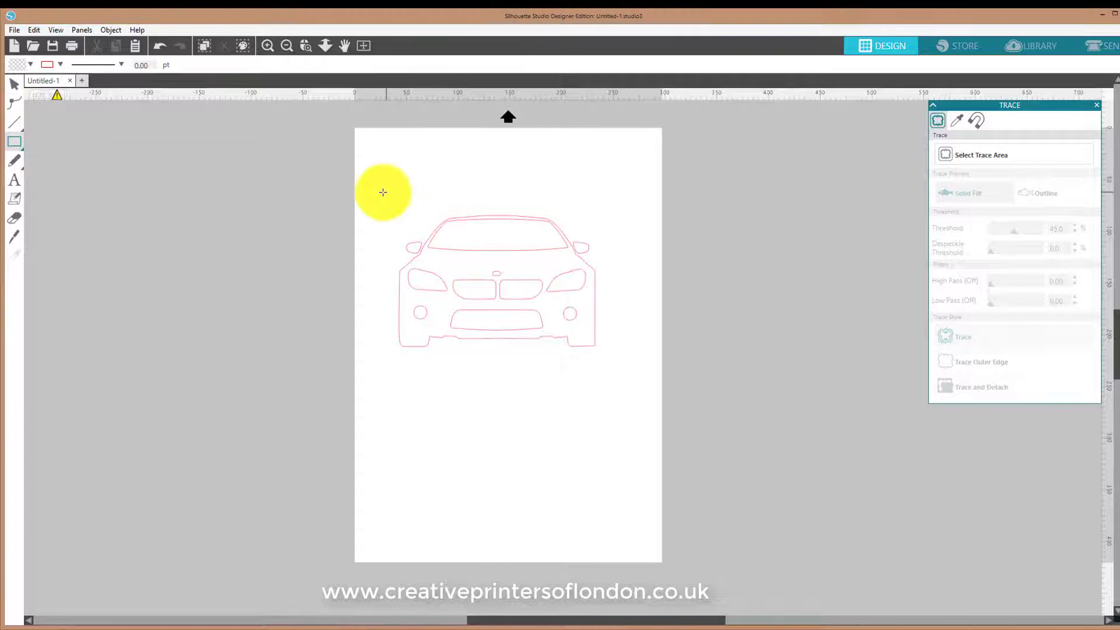
pyautogui.moveTo(374, 198); pyautogui.dragTo(627, 359)
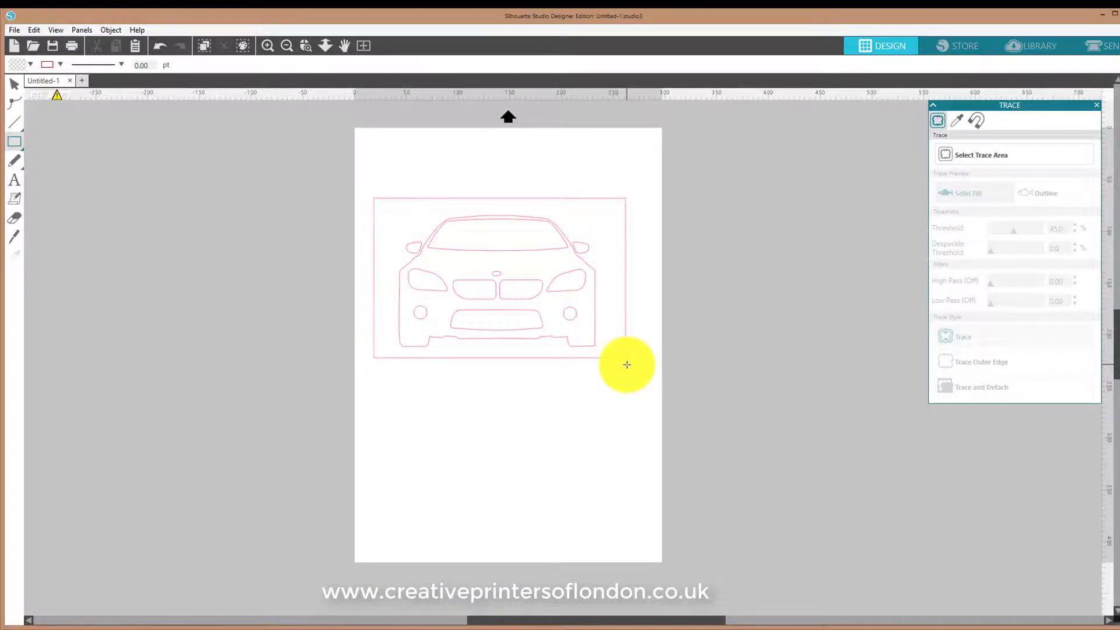
# Select and delete the rectangle surrounding the car outline.
pyautogui.click(14, 85)
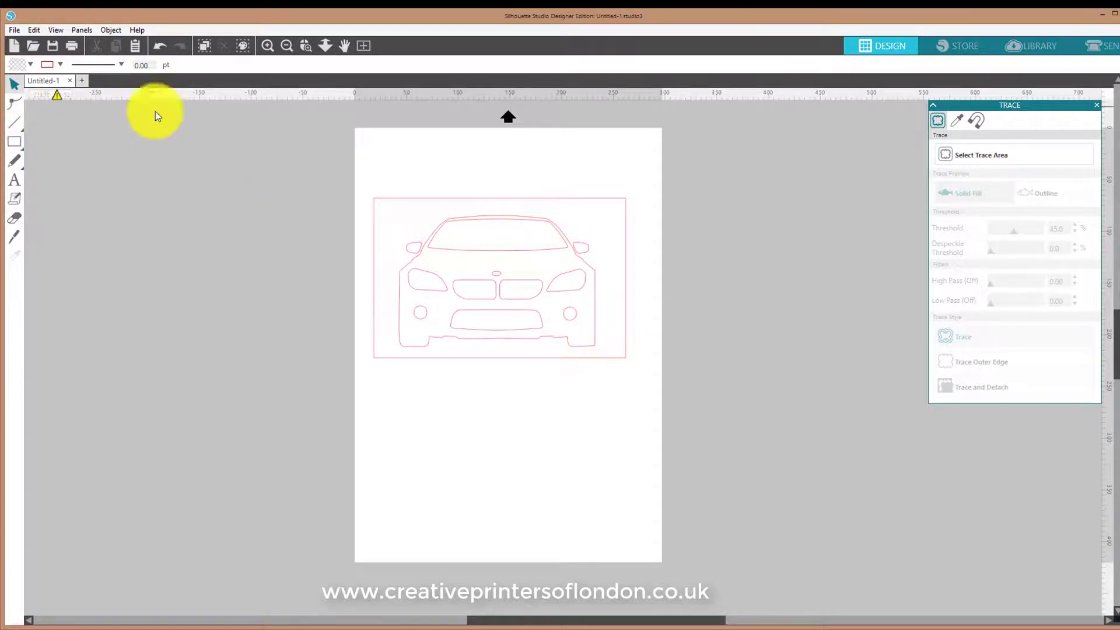
pyautogui.click(440, 208)
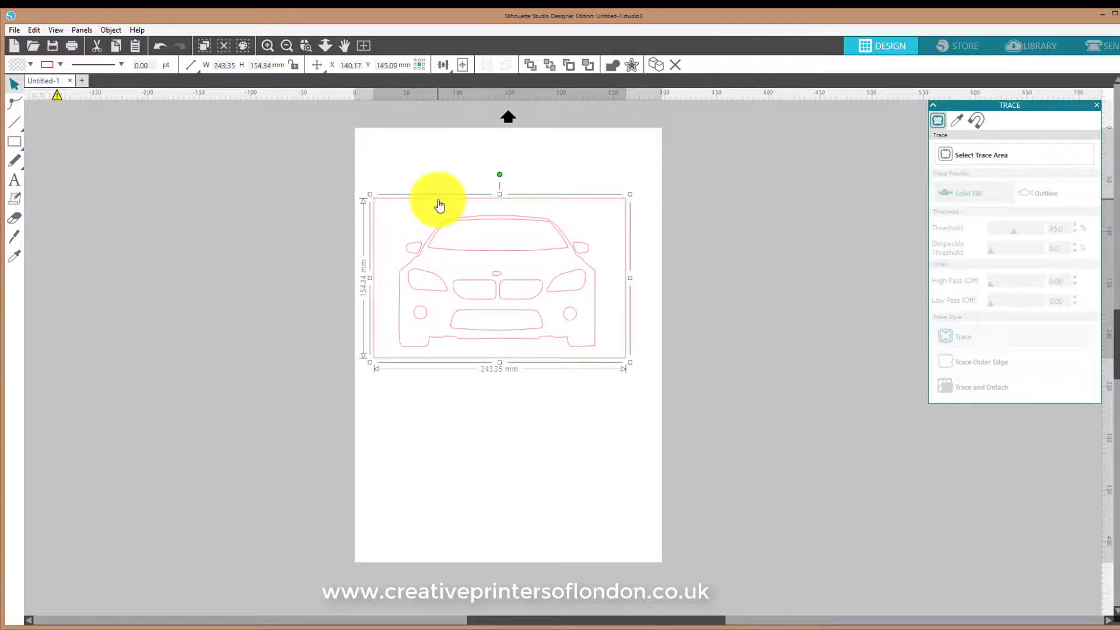
pyautogui.press('Delete')
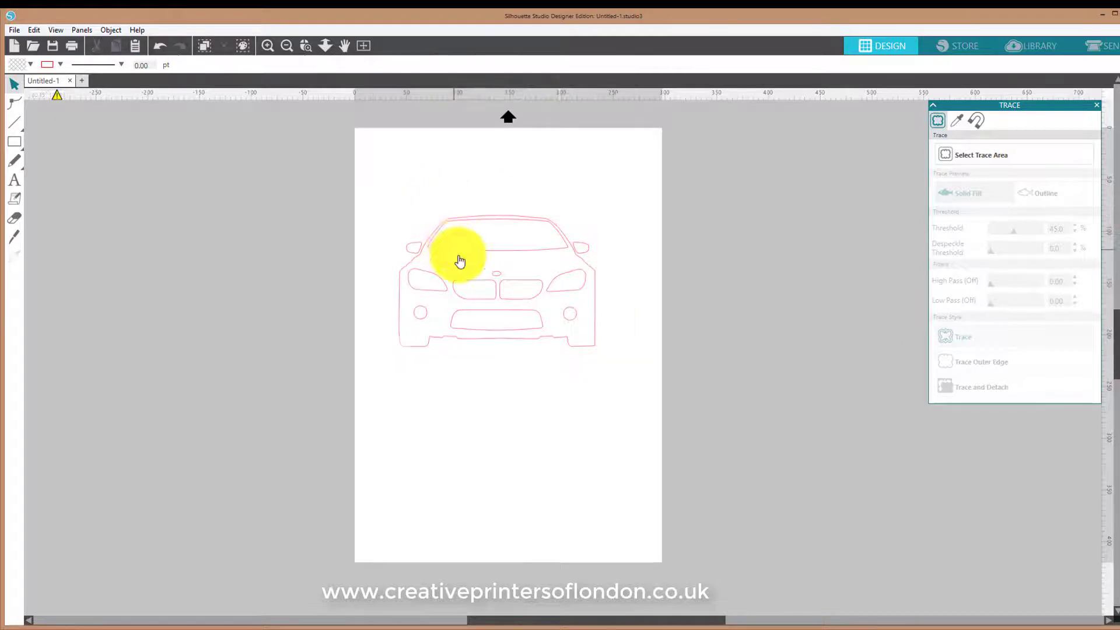
# Delete the car outline and draw a wide ellipse in the upper half of the page.
pyautogui.click(470, 257)
pyautogui.press('Delete')
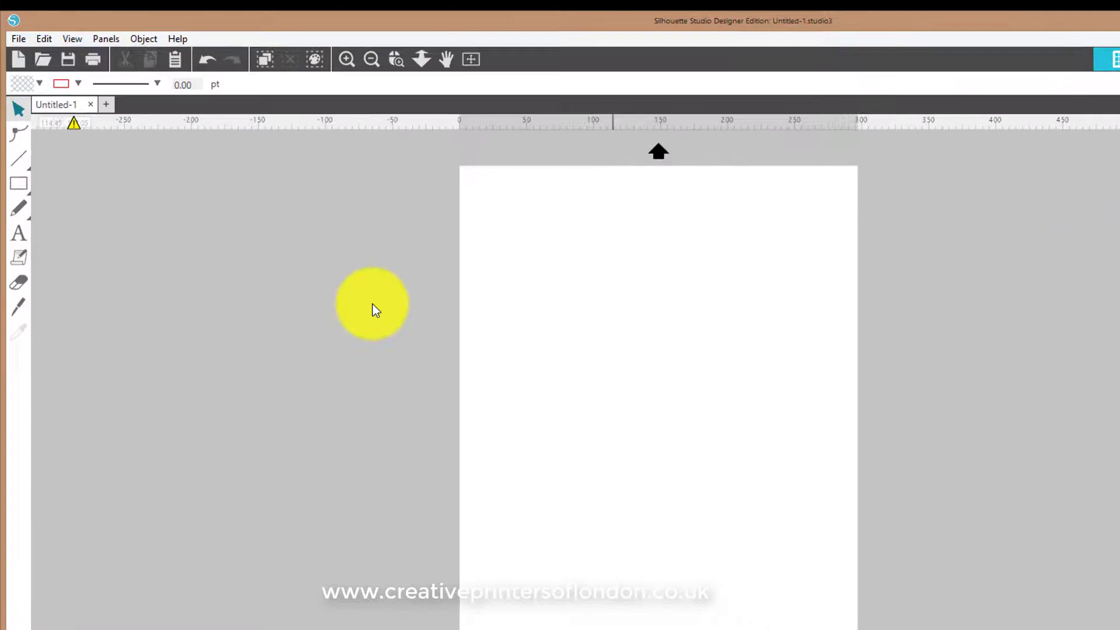
pyautogui.click(28, 242)
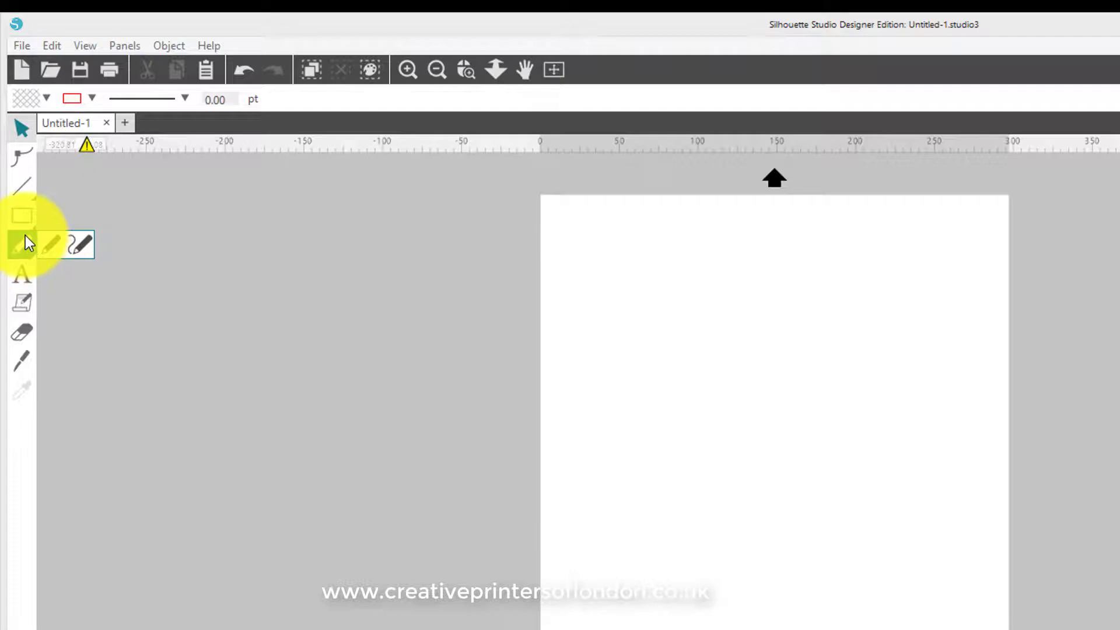
pyautogui.click(28, 227)
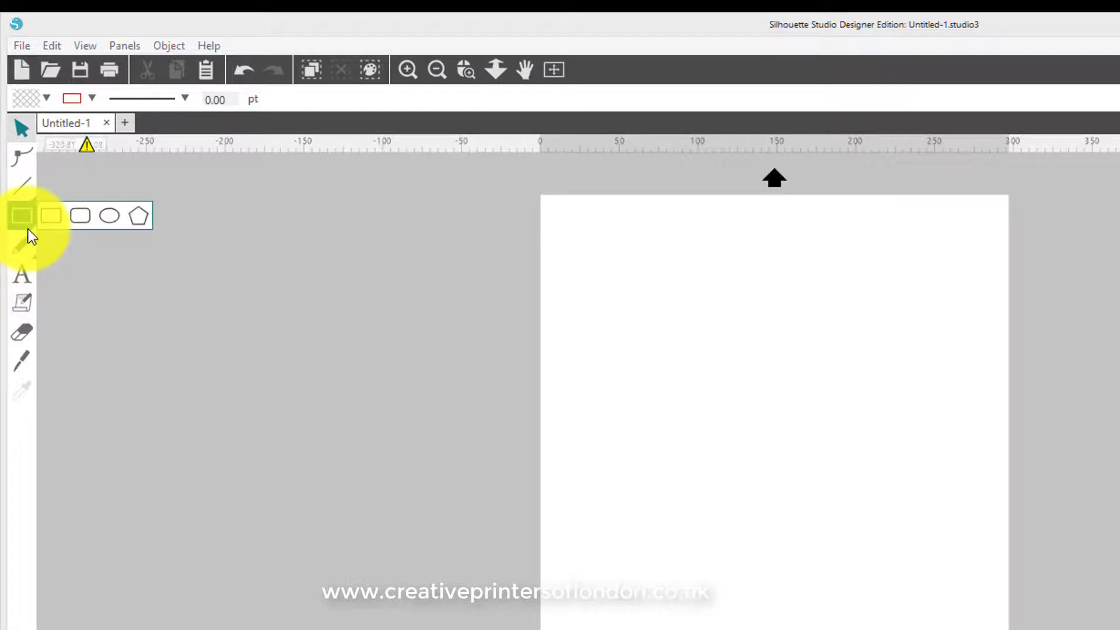
pyautogui.click(108, 216)
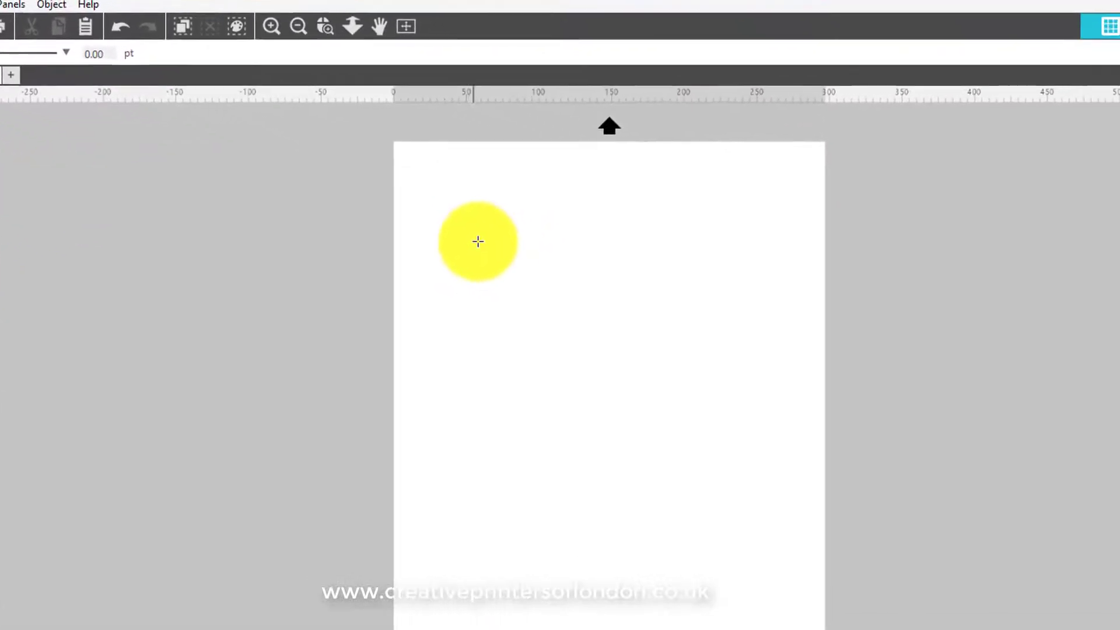
pyautogui.moveTo(619, 296); pyautogui.dragTo(900, 447)
pyautogui.moveTo(591, 308); pyautogui.dragTo(591, 308)
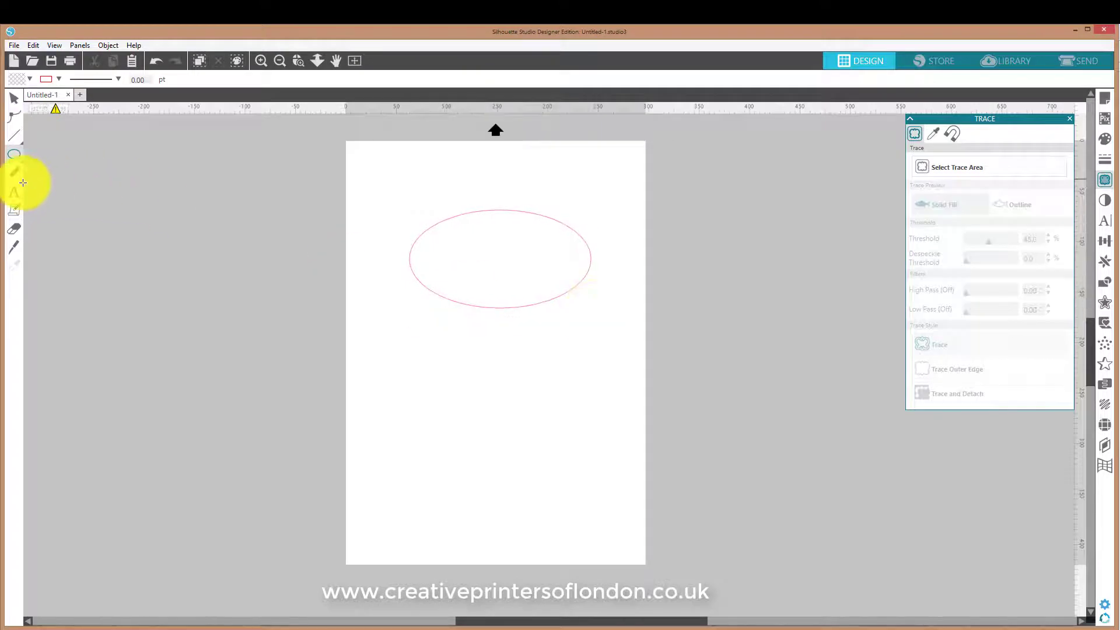
# Add the text CREATIVE below the oval and reselect it.
pyautogui.click(20, 198)
pyautogui.click(424, 353)
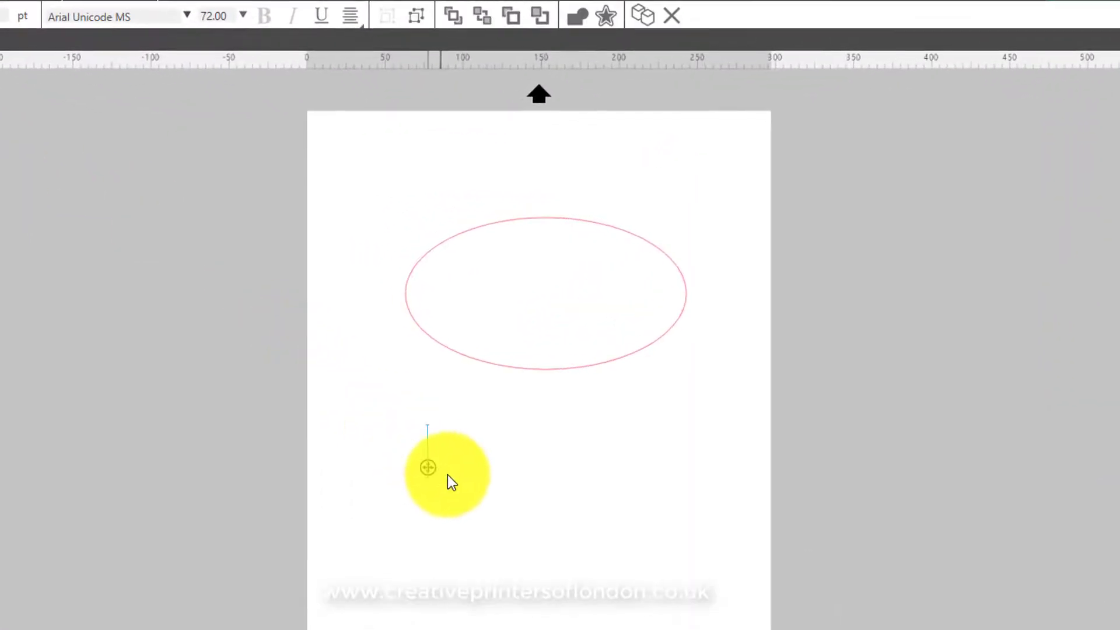
pyautogui.write('CR')
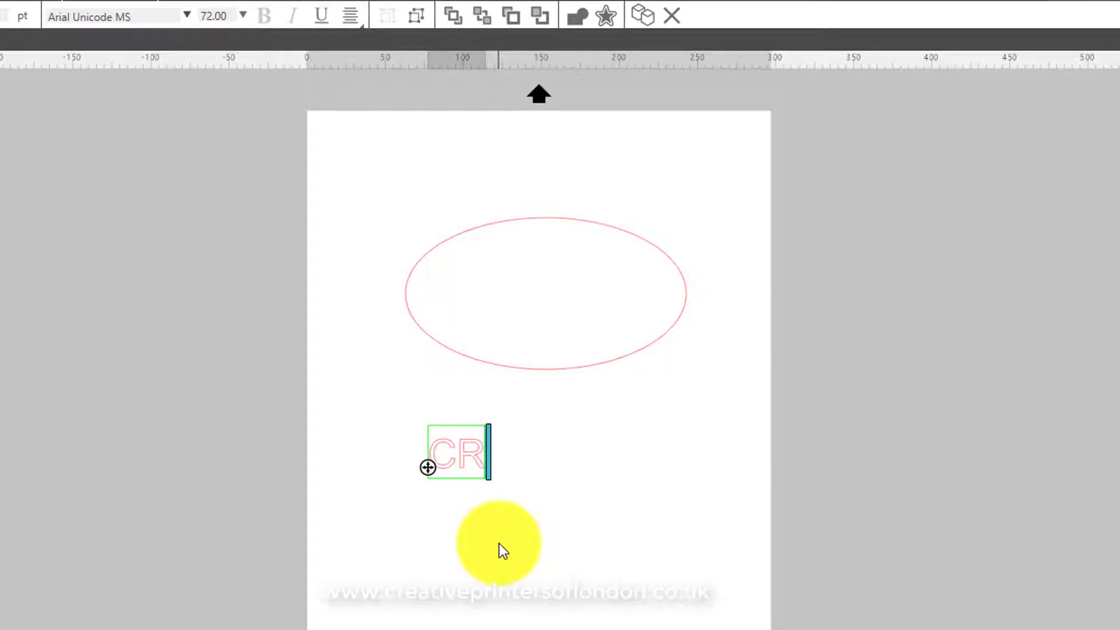
pyautogui.write('EATIVE')
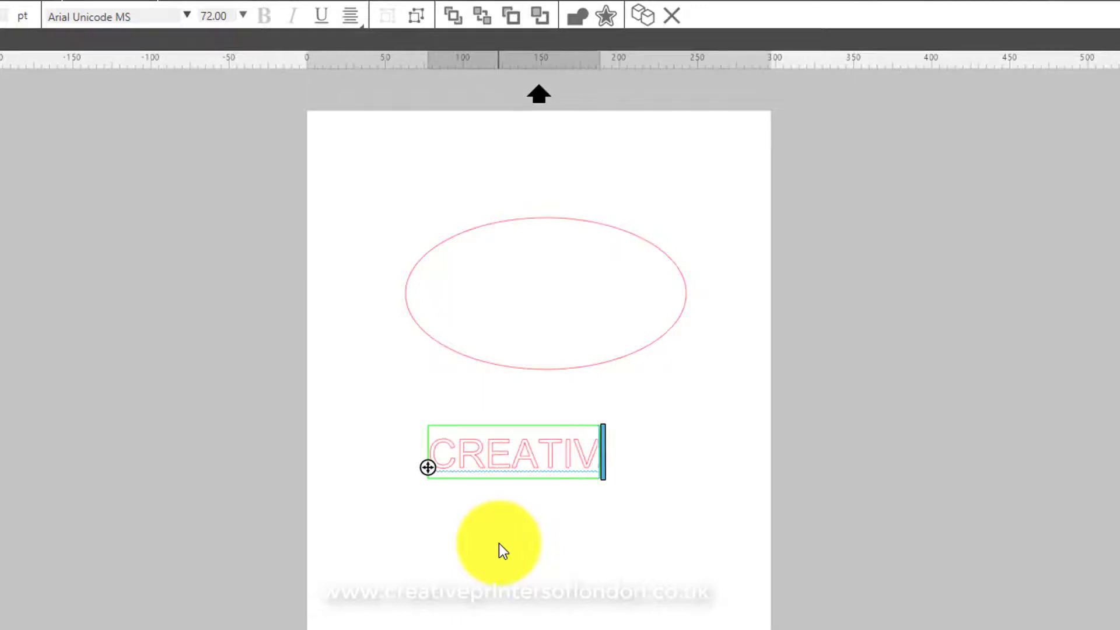
pyautogui.click(1096, 143)
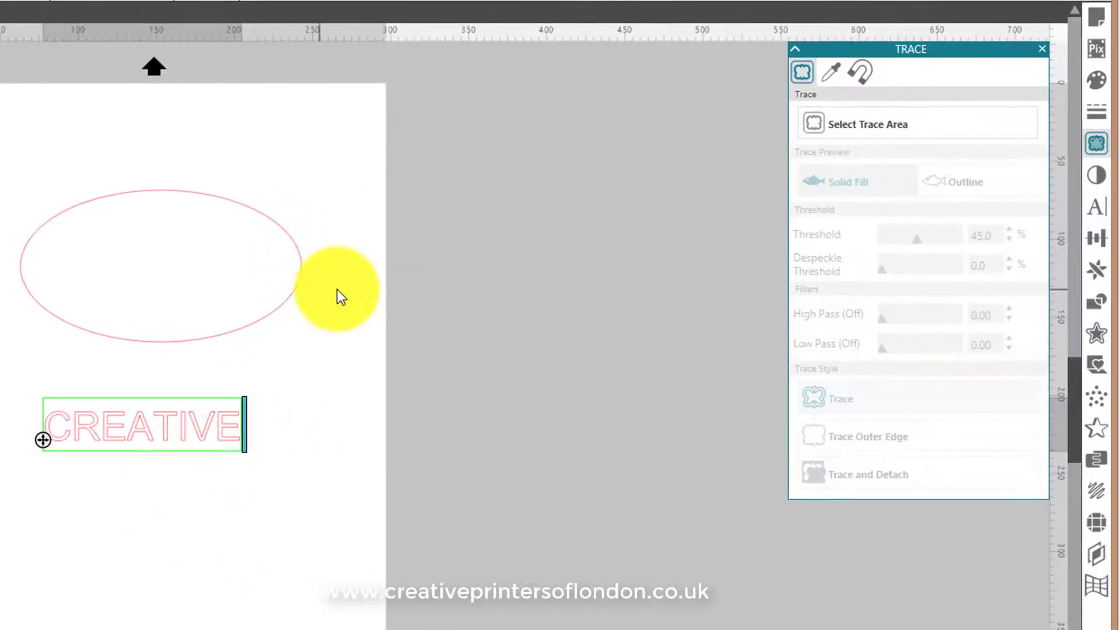
pyautogui.click(259, 388)
pyautogui.click(208, 435)
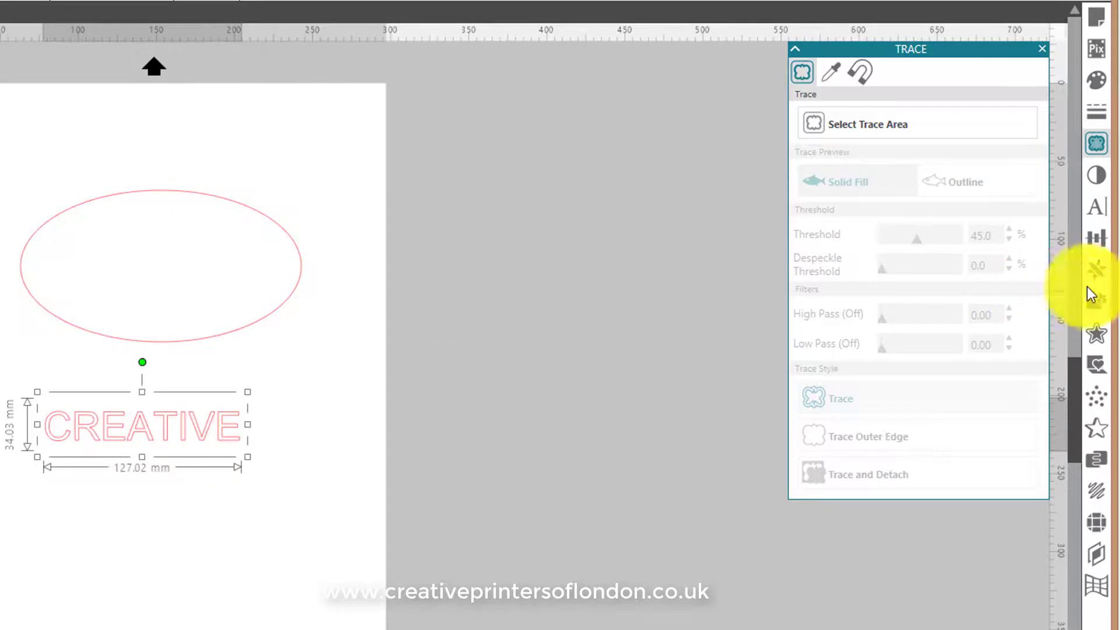
# Set CREATIVE in Impact and enlarge it to about 215 mm wide.
pyautogui.click(1096, 207)
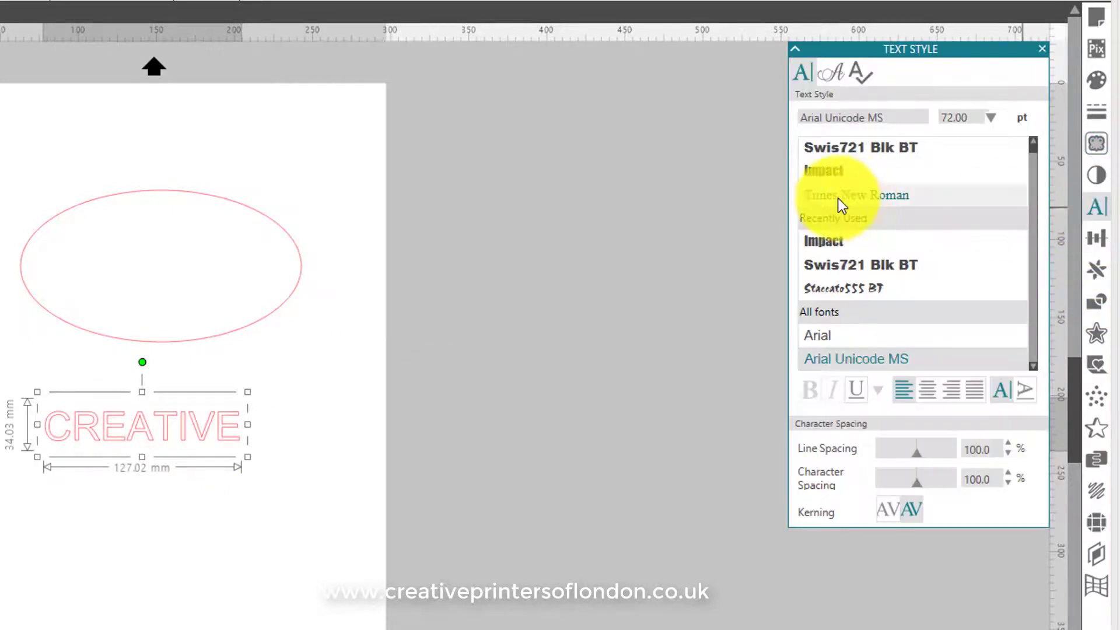
pyautogui.click(832, 171)
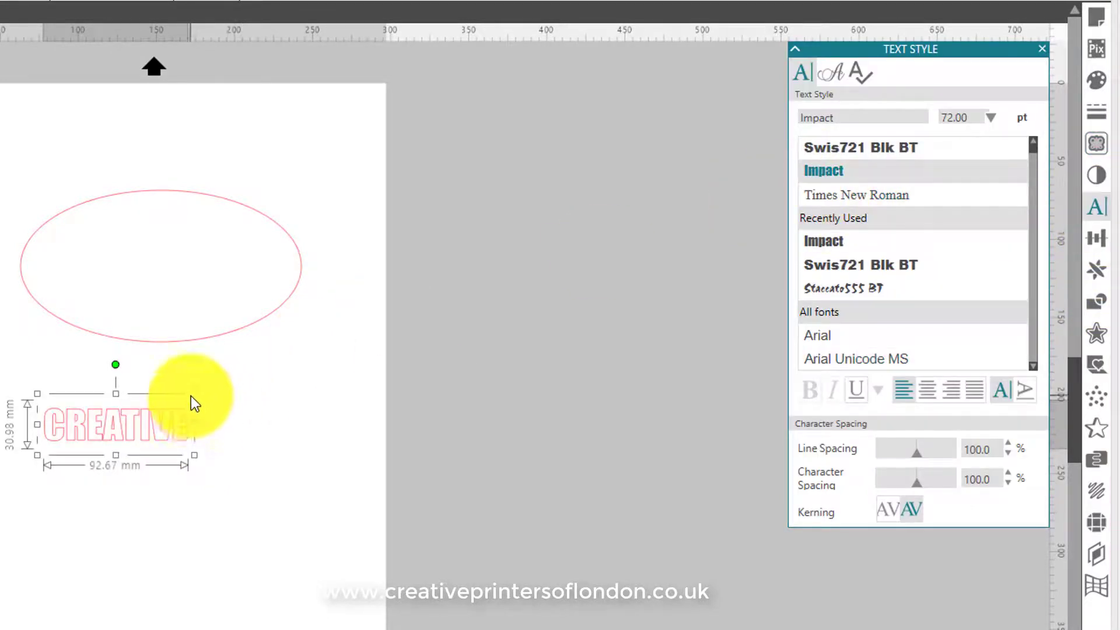
pyautogui.moveTo(192, 394); pyautogui.dragTo(291, 310)
# Move CREATIVE over the oval and fit its width to 165.56 mm.
pyautogui.keyDown('shift'); pyautogui.click(346, 323); pyautogui.keyUp('shift')
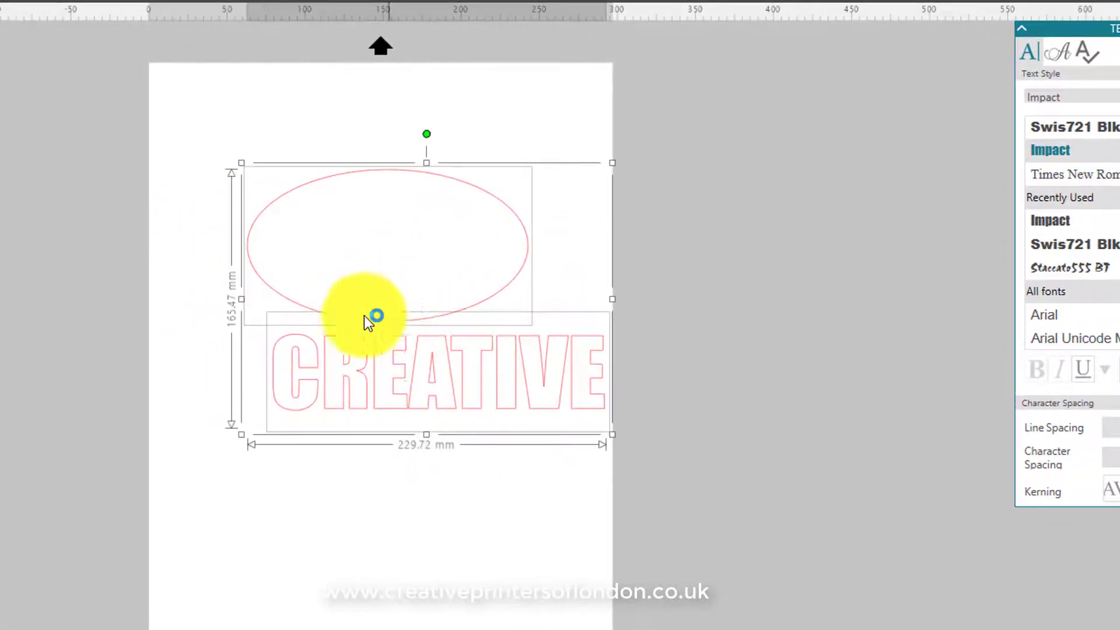
pyautogui.click(269, 519)
pyautogui.moveTo(293, 408); pyautogui.dragTo(277, 285)
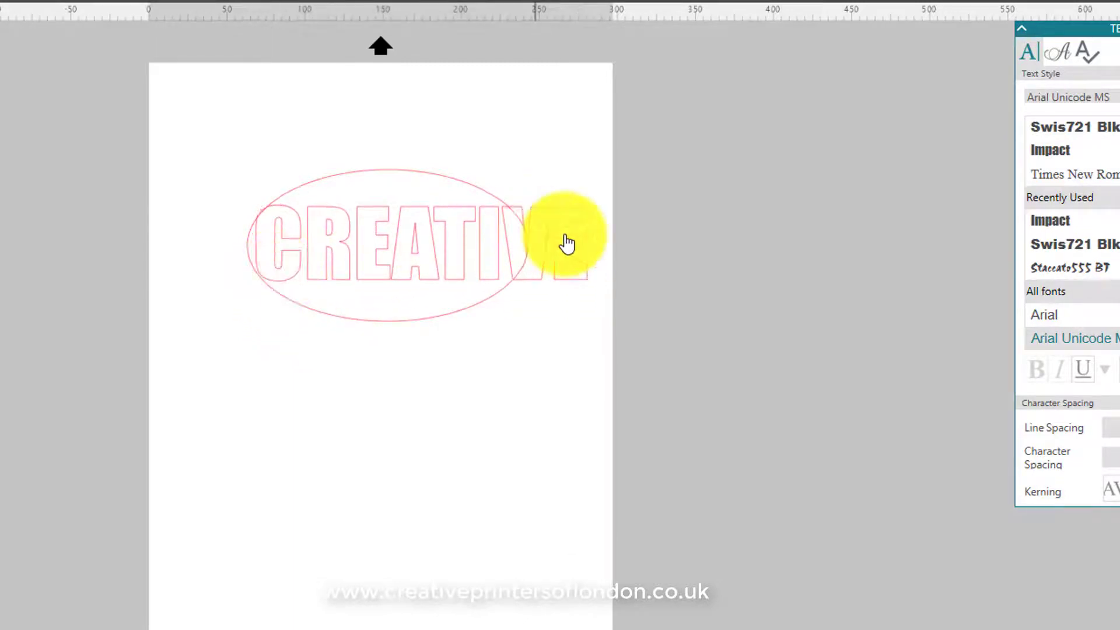
pyautogui.click(577, 263)
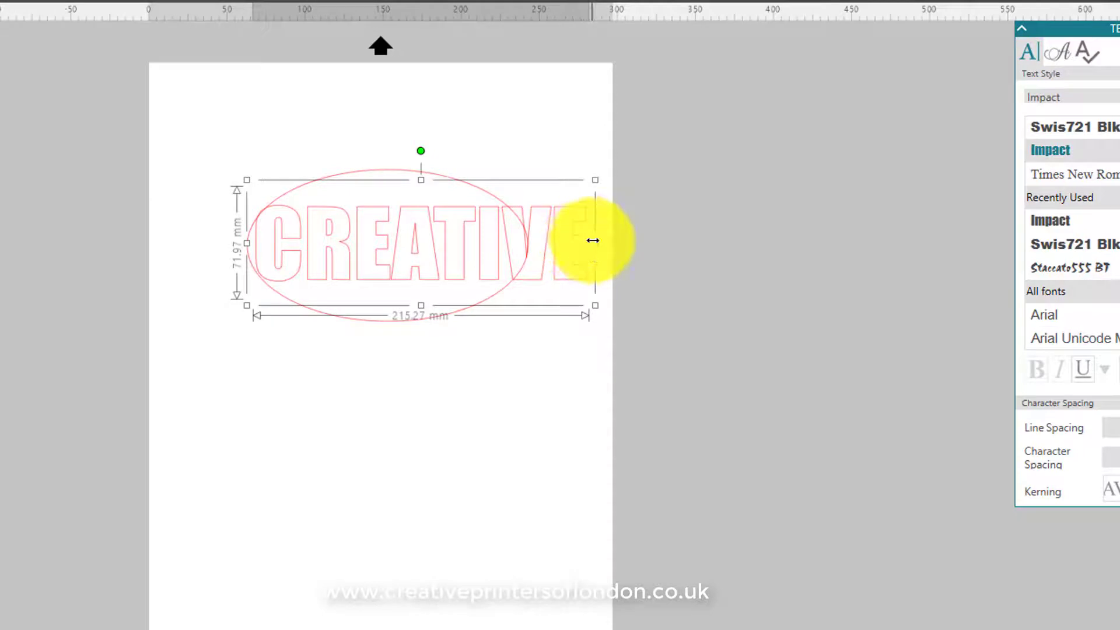
pyautogui.moveTo(593, 240); pyautogui.dragTo(512, 238)
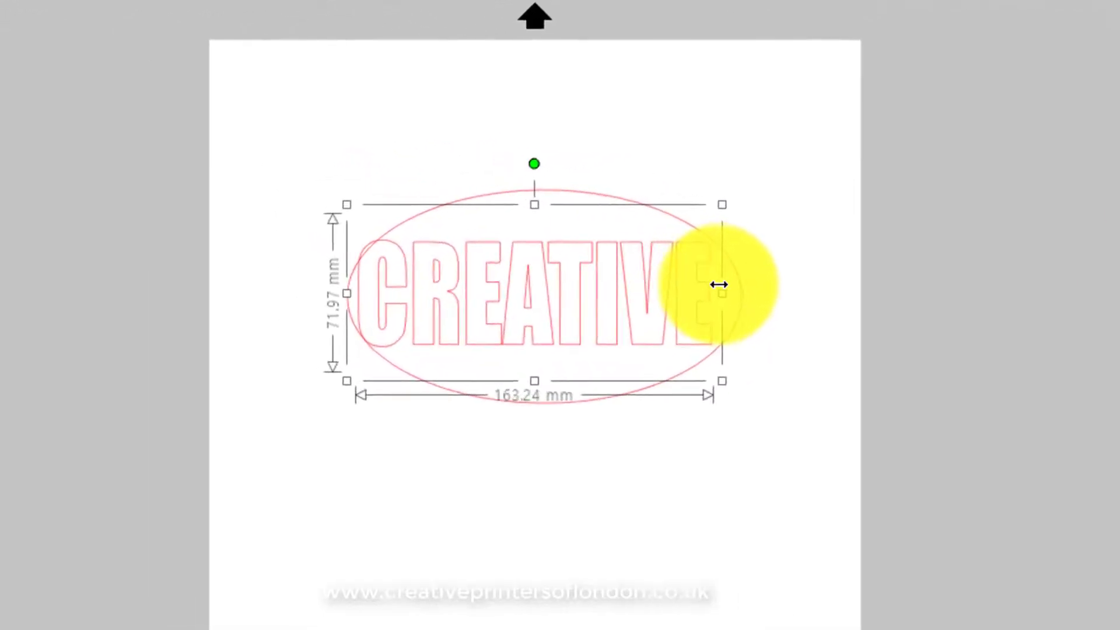
pyautogui.moveTo(719, 285); pyautogui.dragTo(724, 287)
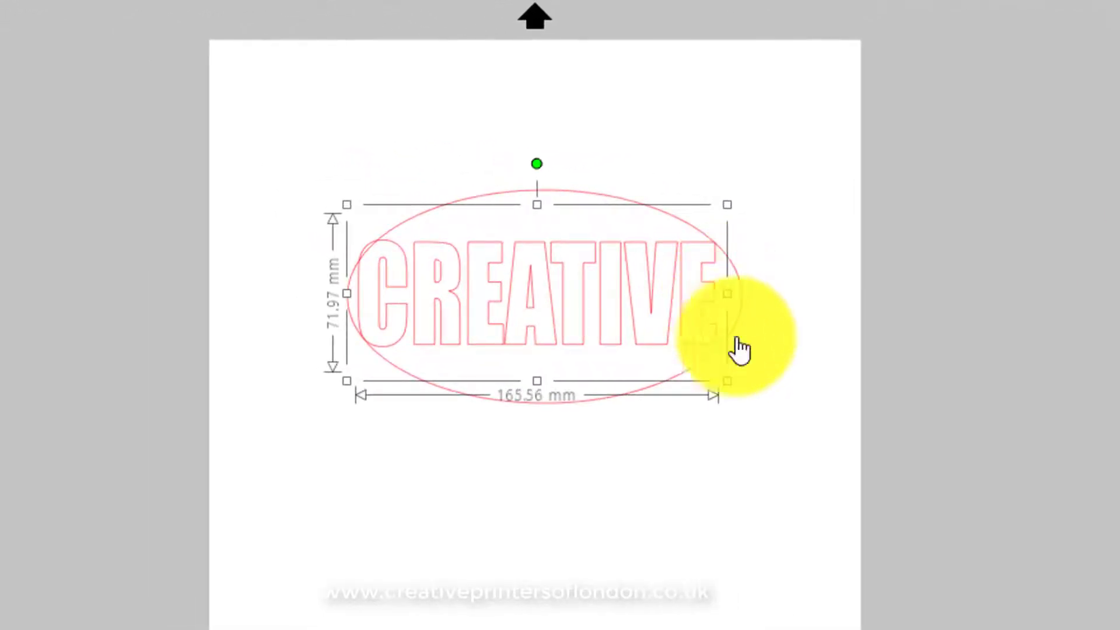
pyautogui.click(687, 442)
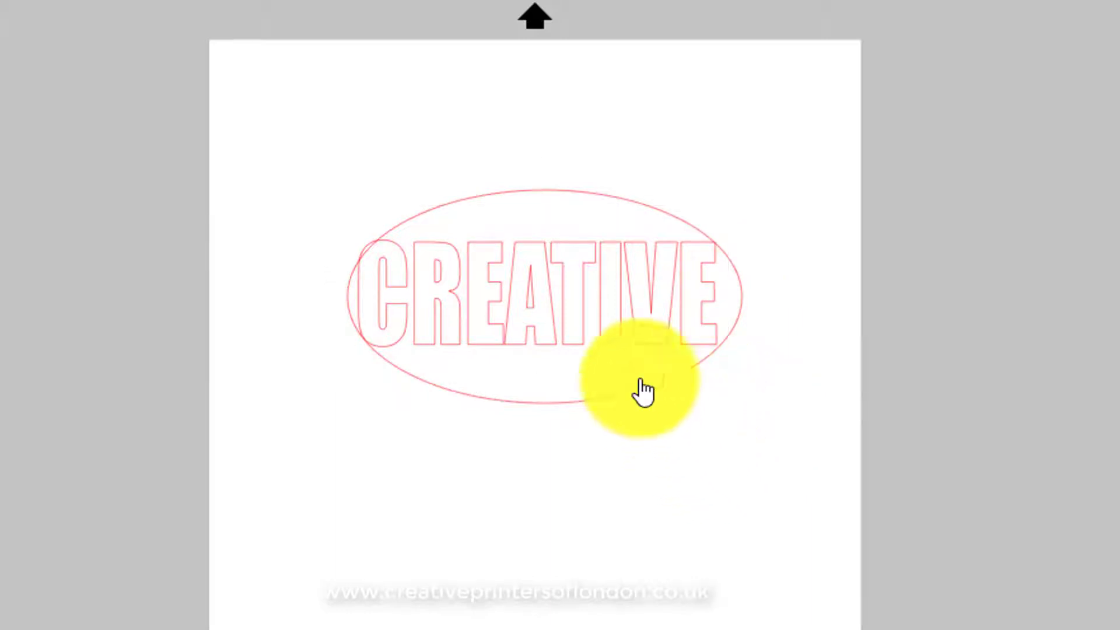
# Apply a Warp envelope grid to the CREATIVE text.
pyautogui.click(645, 344)
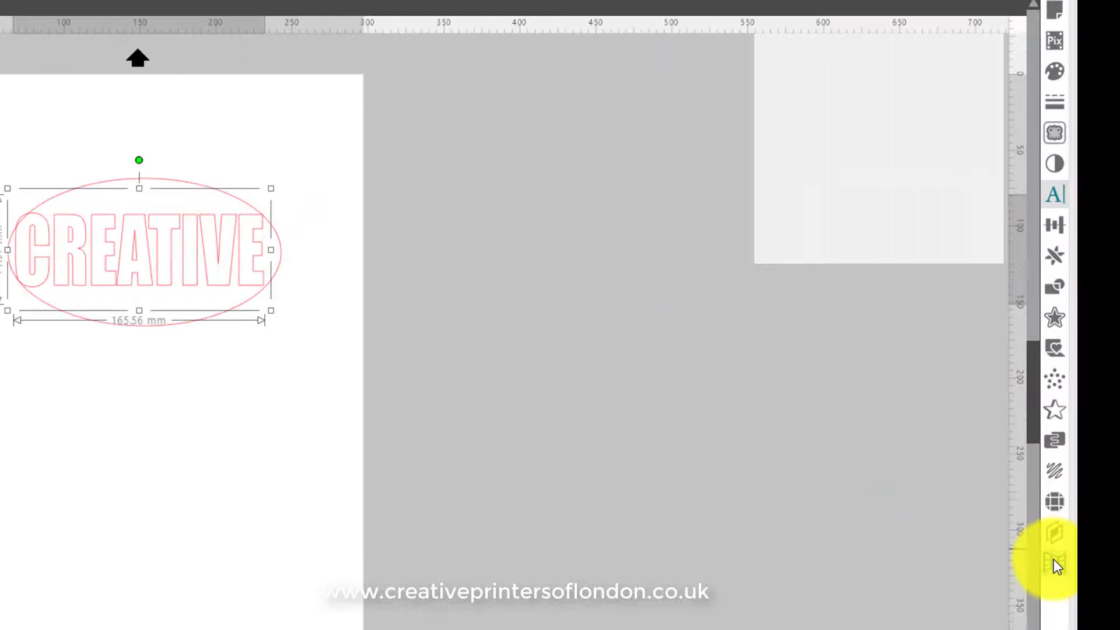
pyautogui.click(1071, 547)
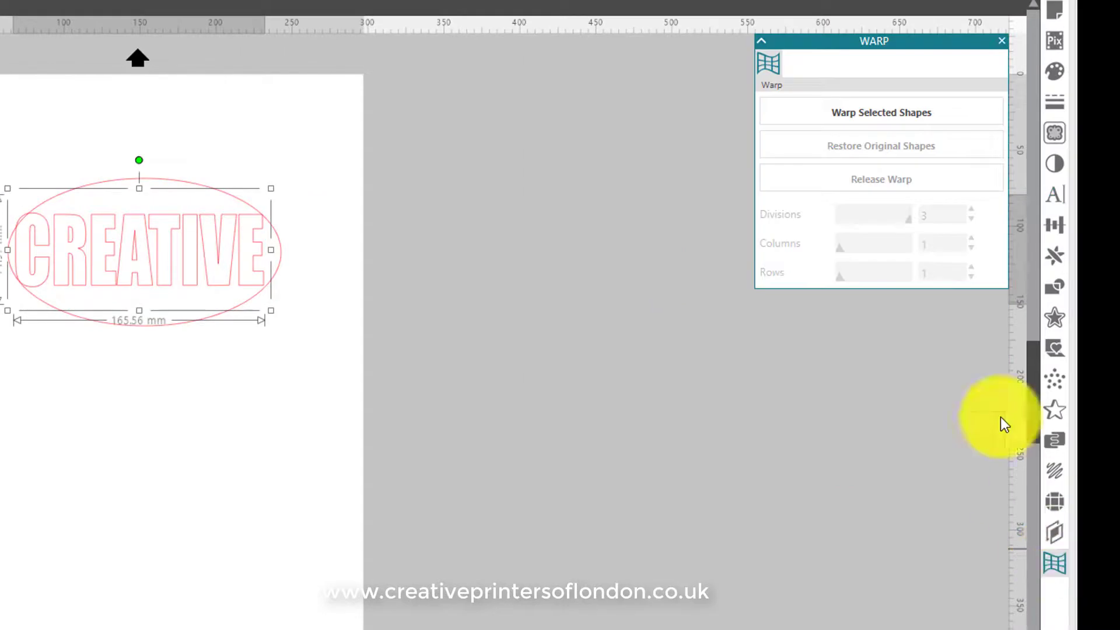
pyautogui.click(873, 119)
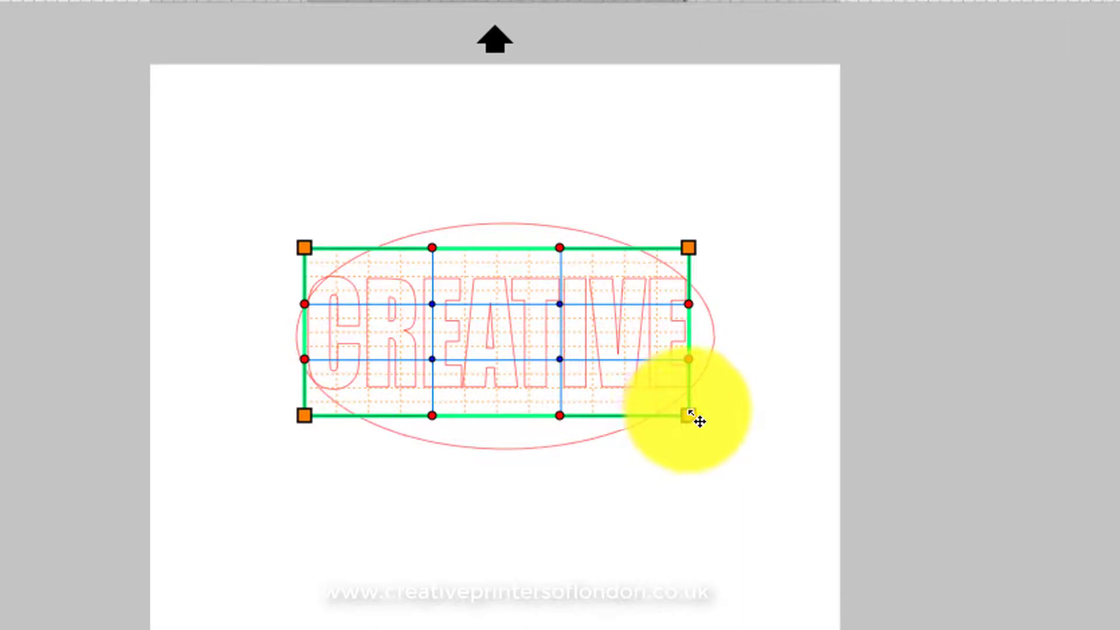
# Pull the grid's bottom handles down so CREATIVE's lower edge bows along the oval.
pyautogui.moveTo(693, 416)
pyautogui.mouseDown()
pyautogui.moveTo(690, 430)
pyautogui.moveTo(698, 414)
pyautogui.mouseUp()
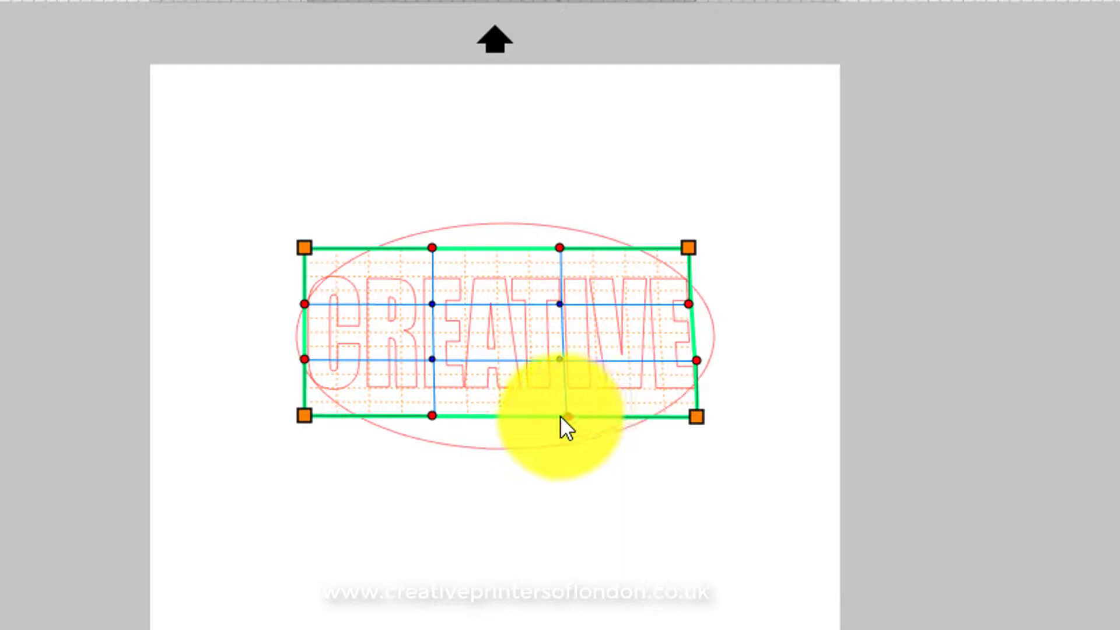
pyautogui.moveTo(565, 416); pyautogui.dragTo(569, 446)
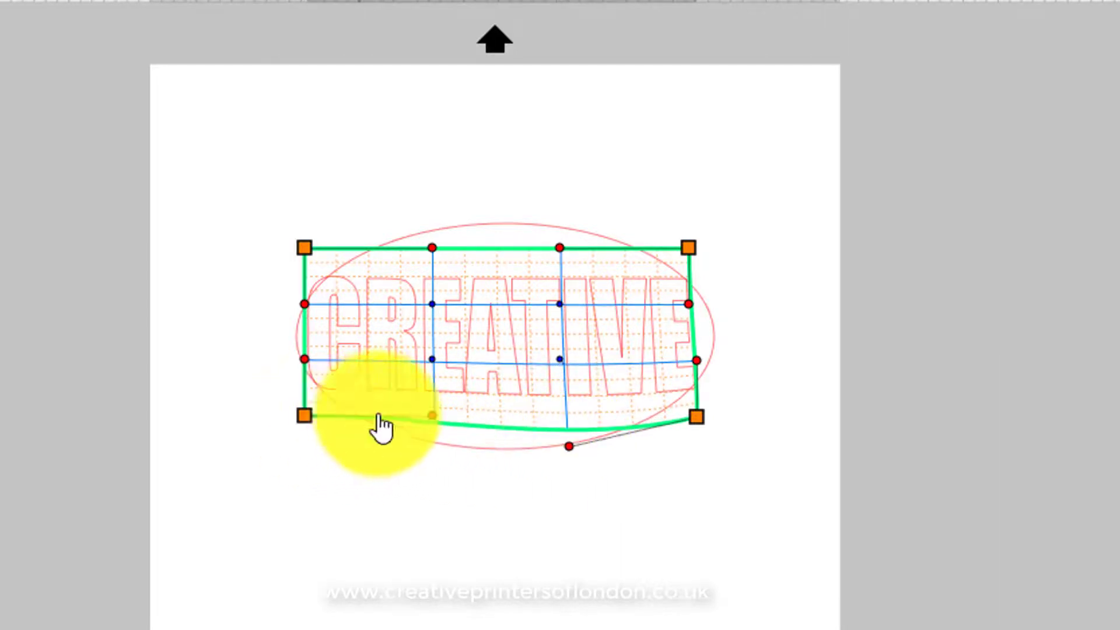
pyautogui.moveTo(434, 421); pyautogui.dragTo(413, 560)
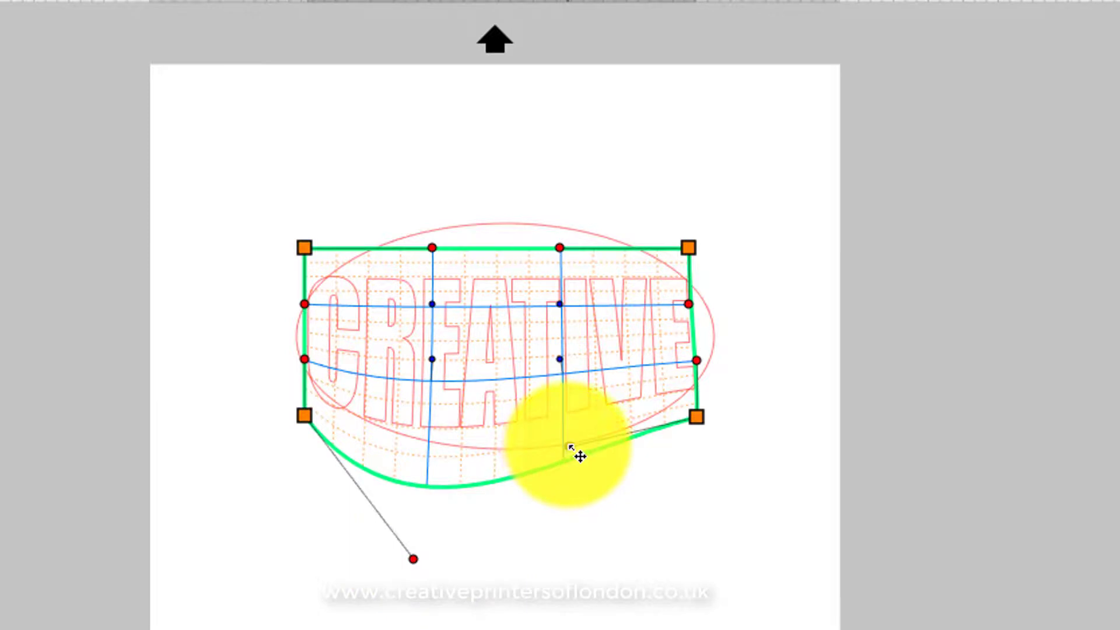
pyautogui.moveTo(570, 446); pyautogui.dragTo(576, 539)
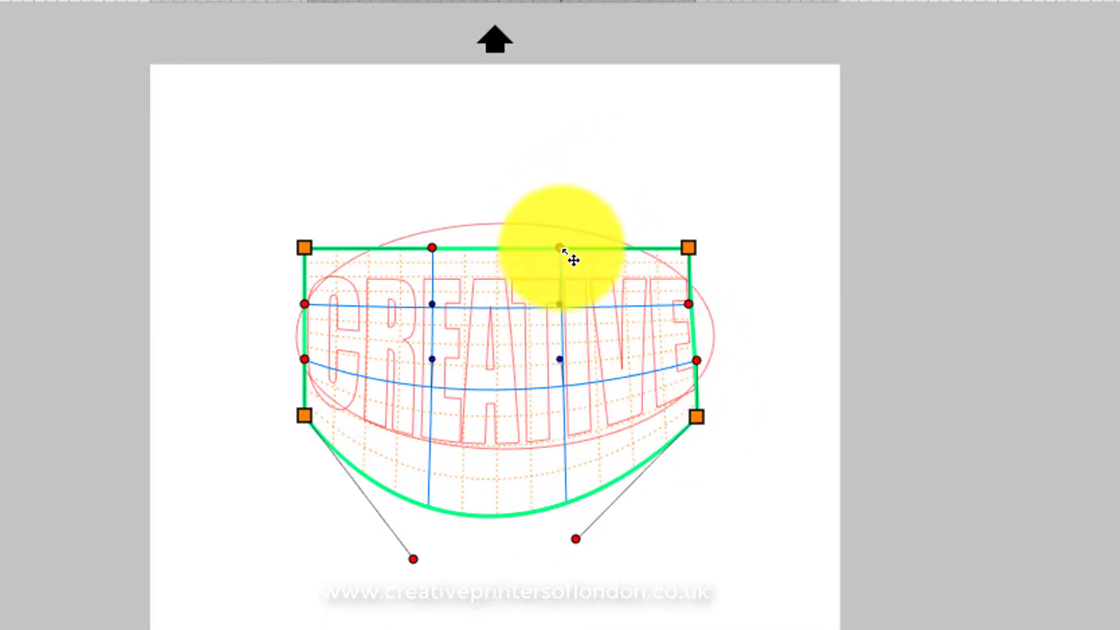
# Reshape CREATIVE's top, left and bottom warp curves to fill the oval and apply it (179.77 × 97.11 mm).
pyautogui.moveTo(564, 249); pyautogui.dragTo(576, 89)
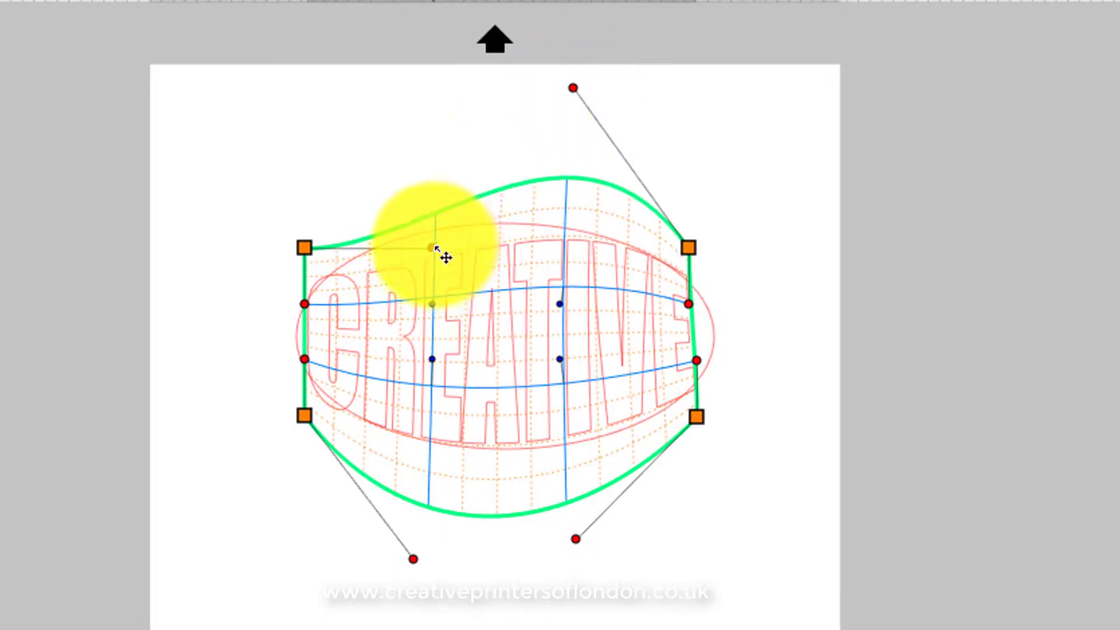
pyautogui.moveTo(436, 245); pyautogui.dragTo(427, 142)
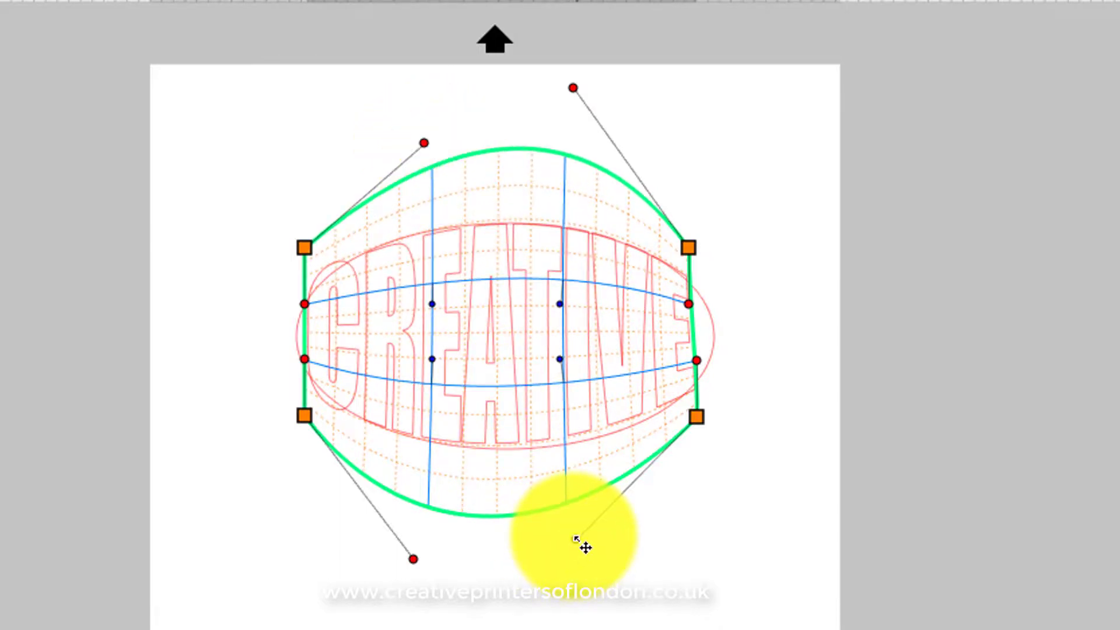
pyautogui.moveTo(576, 537); pyautogui.dragTo(571, 550)
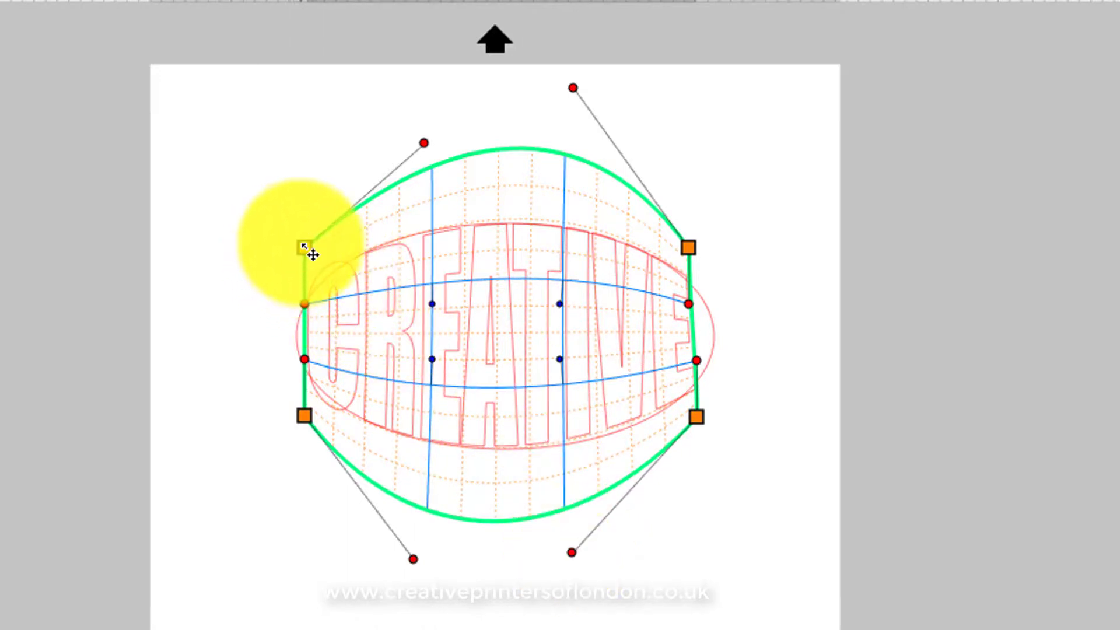
pyautogui.moveTo(304, 247); pyautogui.dragTo(309, 255)
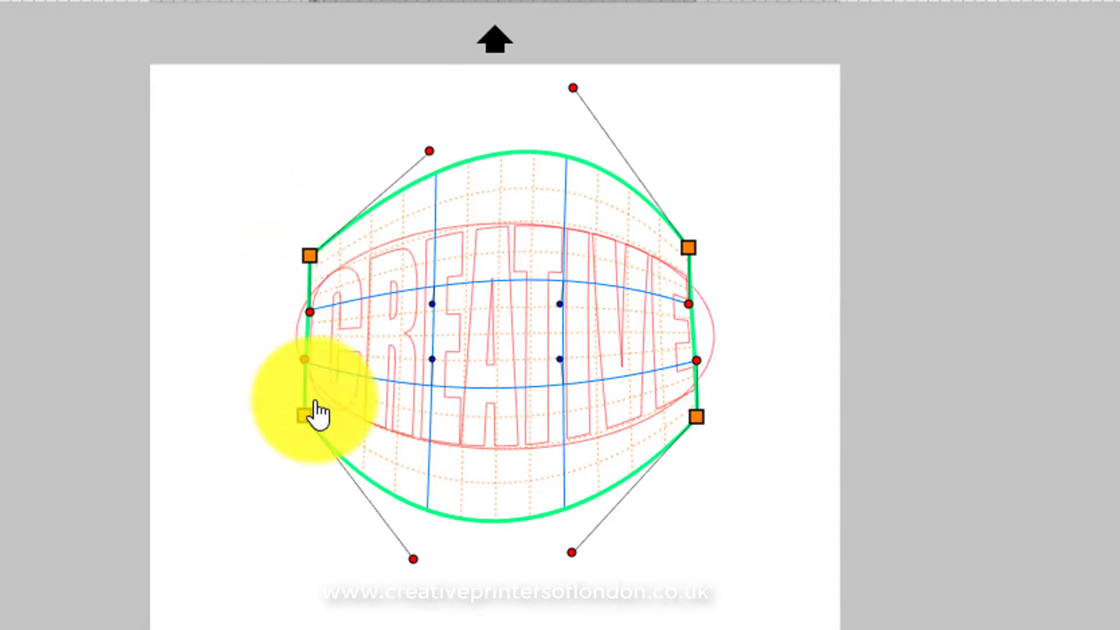
pyautogui.moveTo(300, 417); pyautogui.dragTo(310, 409)
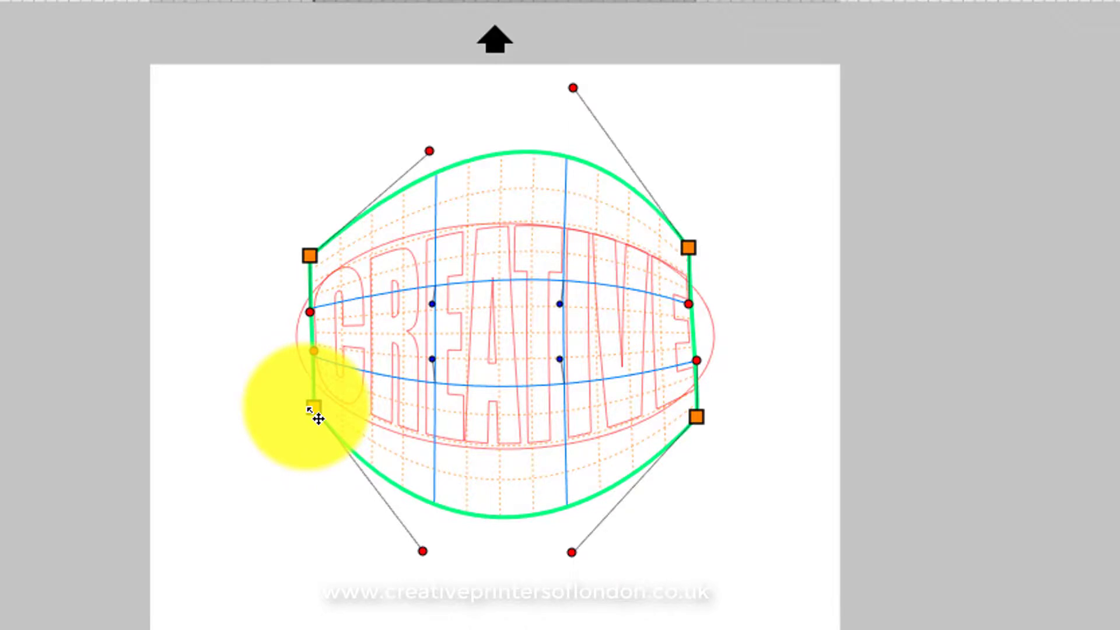
pyautogui.click(768, 589)
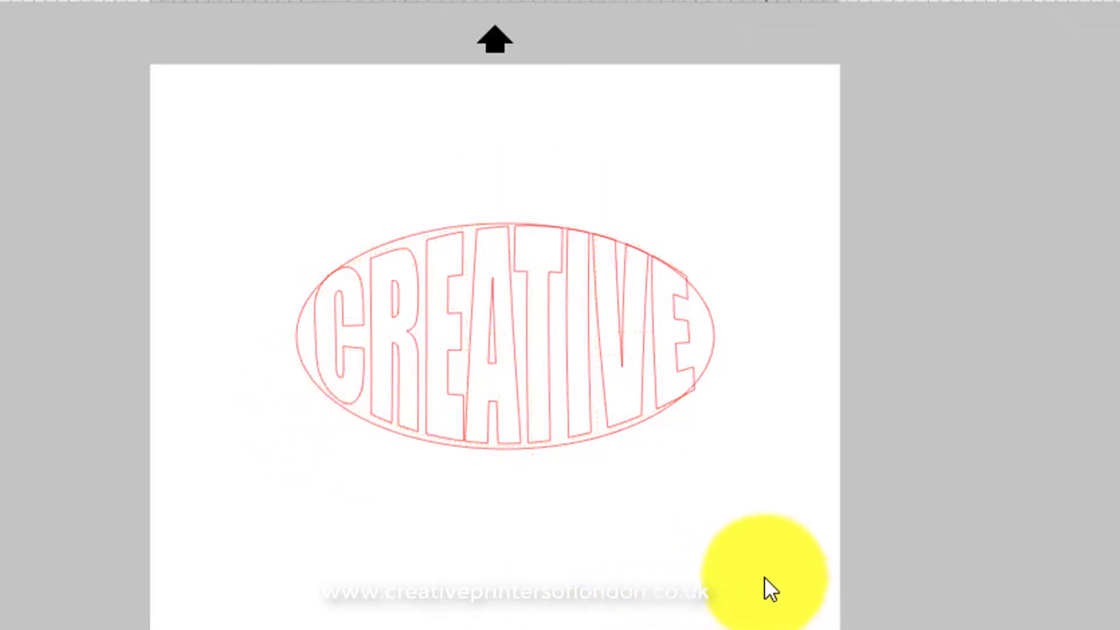
# Delete the guide oval and nudge the warped CREATIVE slightly left.
pyautogui.click(718, 374)
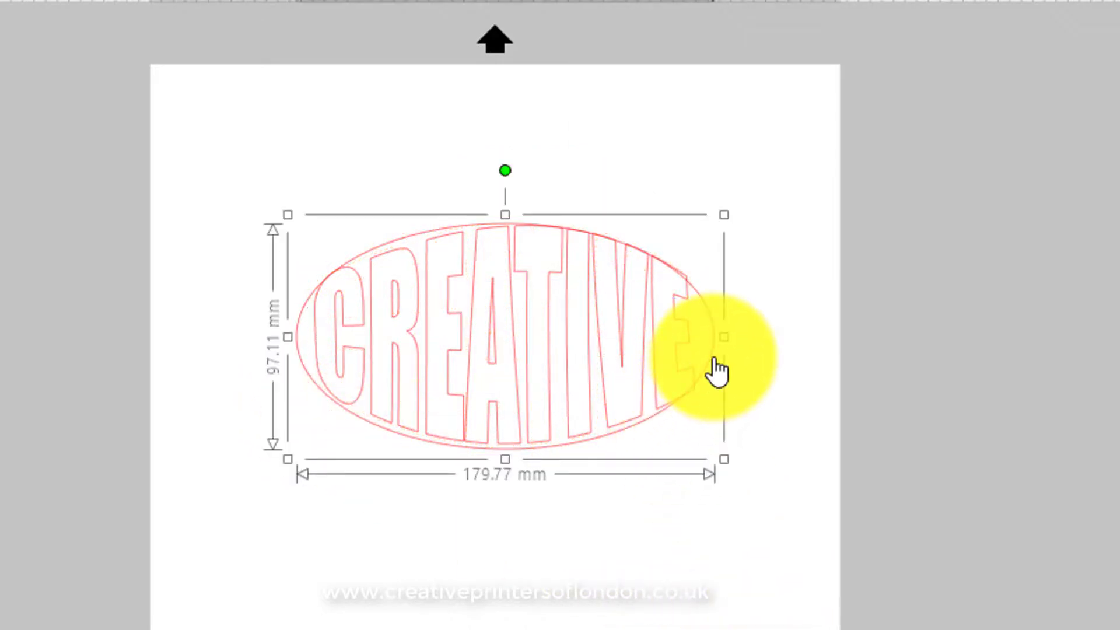
pyautogui.press('Delete')
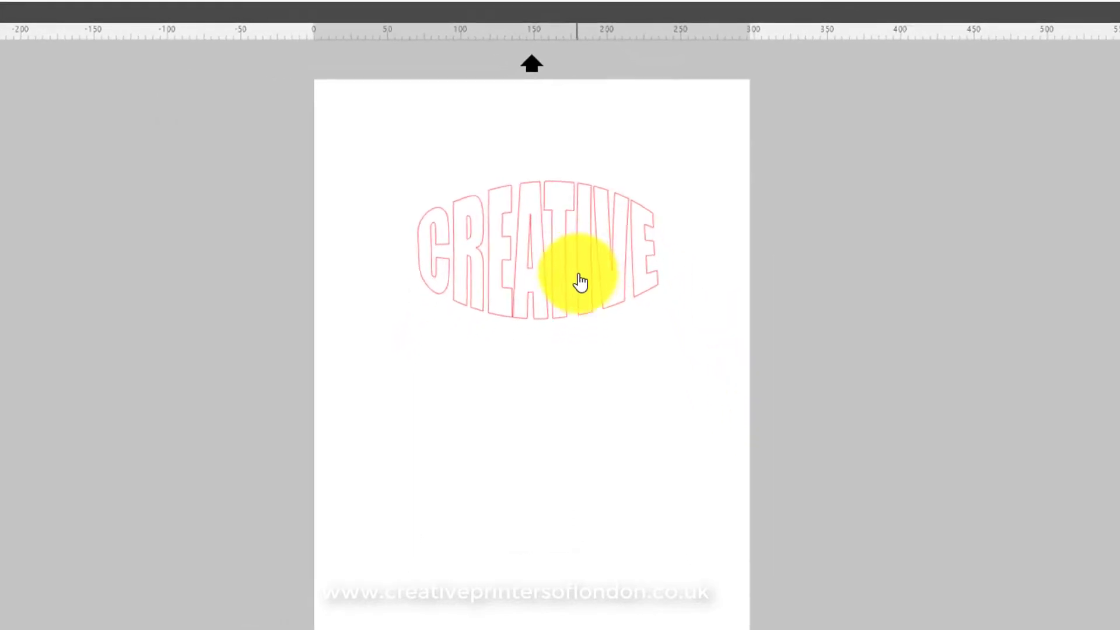
pyautogui.moveTo(581, 289); pyautogui.dragTo(557, 274)
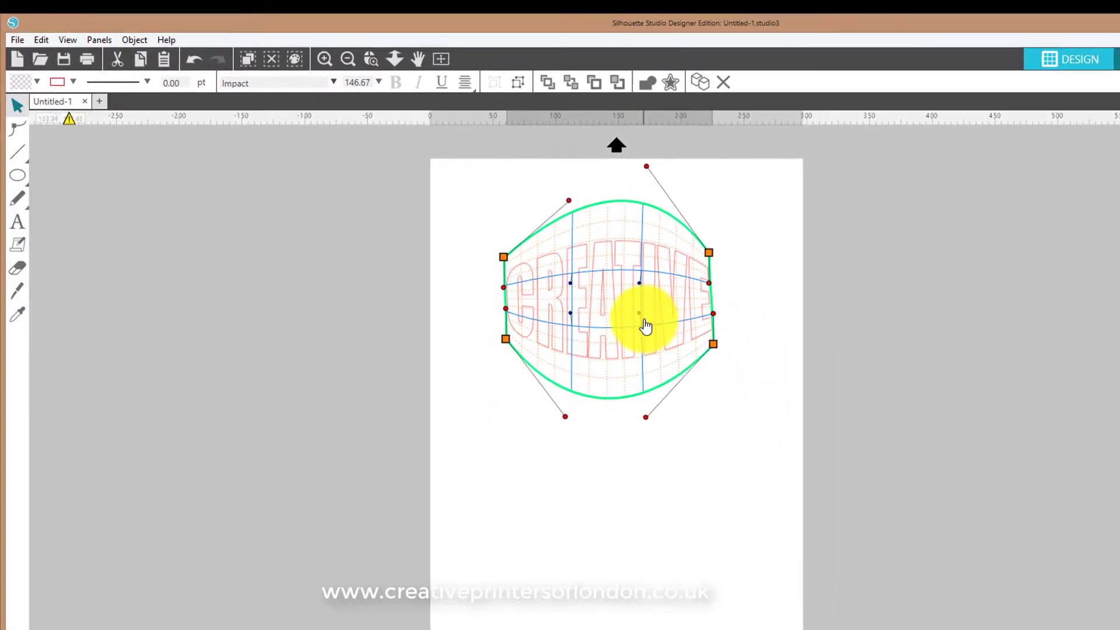
pyautogui.click(578, 471)
# Draw a rectangular weeding box around the warped CREATIVE with the Rectangle tool.
pyautogui.click(17, 176)
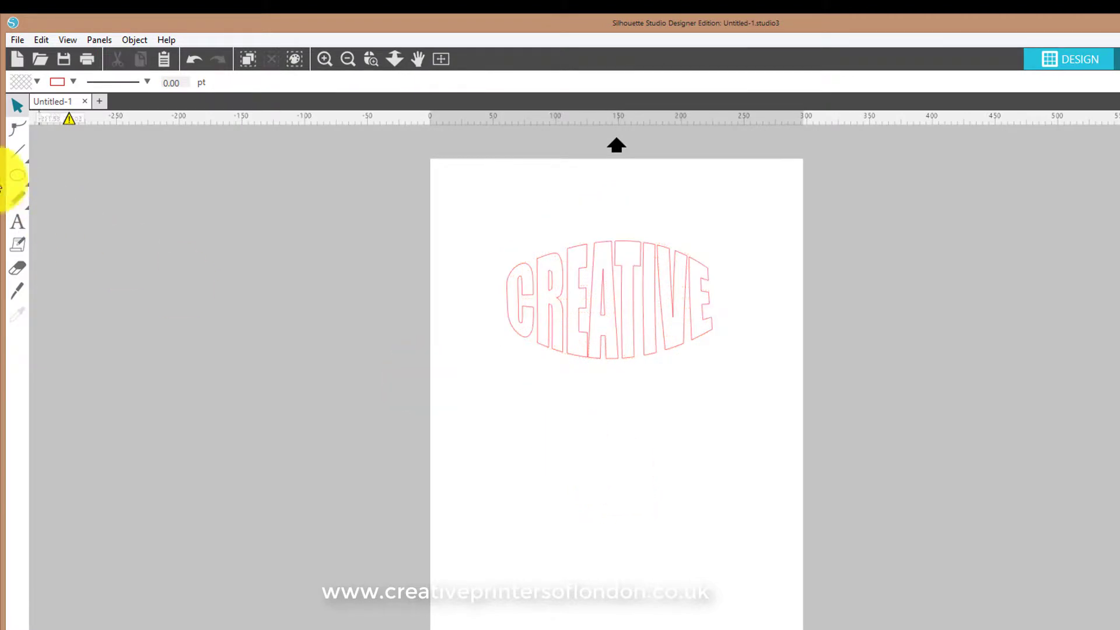
pyautogui.click(40, 175)
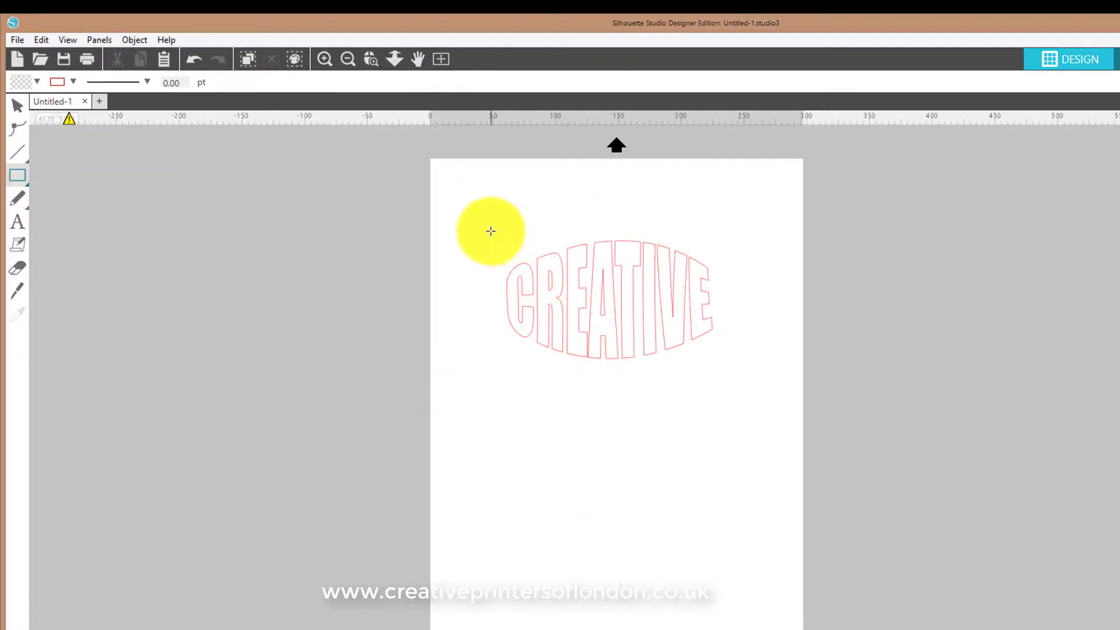
pyautogui.moveTo(490, 230); pyautogui.dragTo(745, 373)
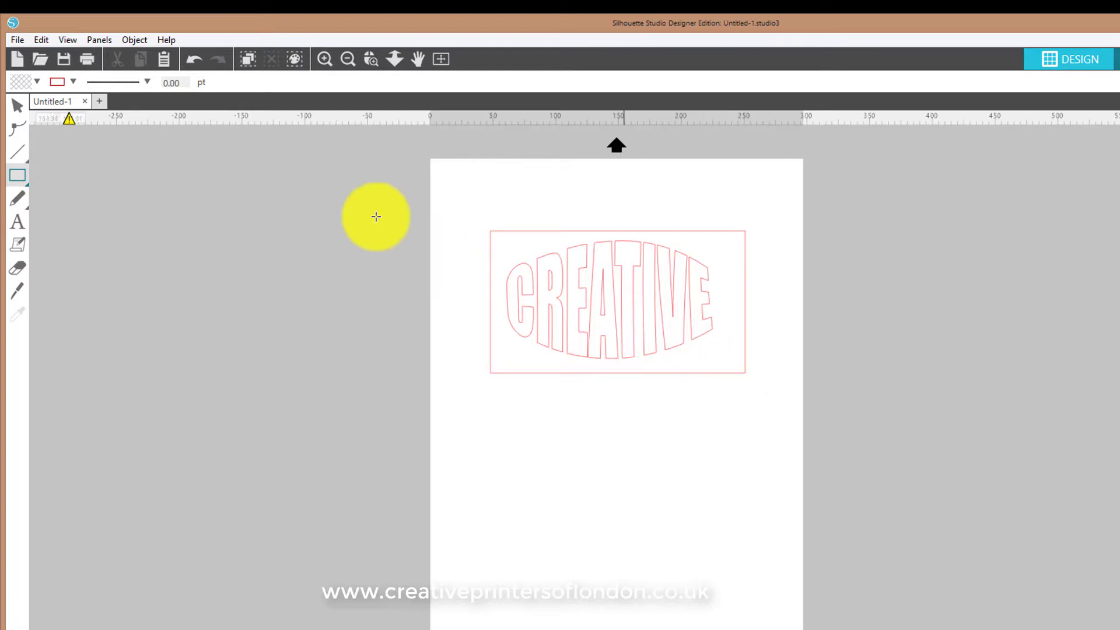
pyautogui.click(14, 107)
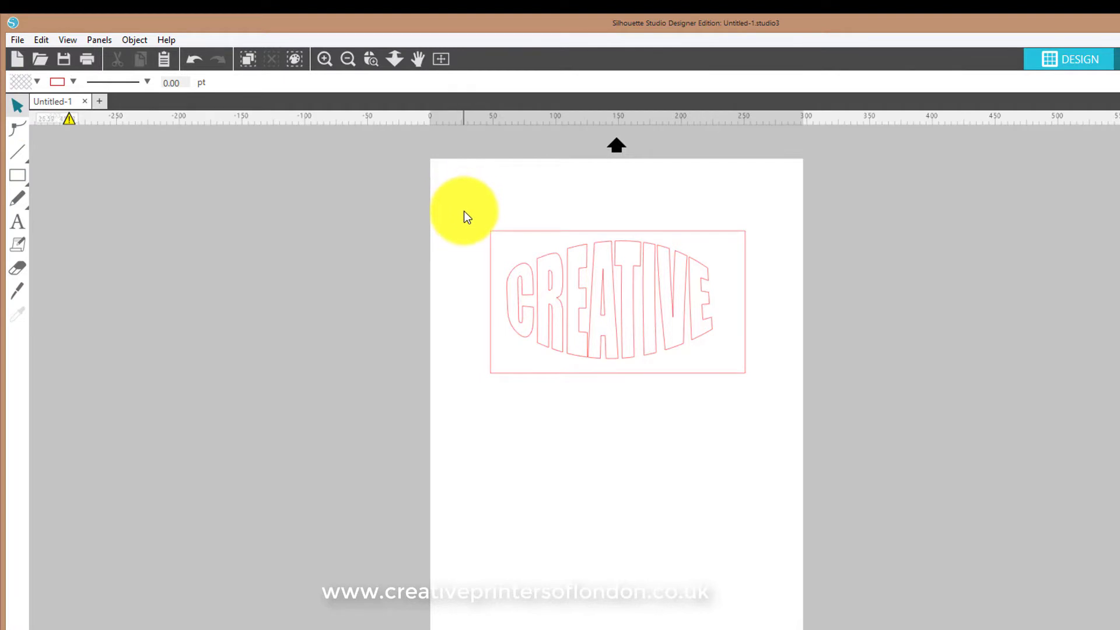
# Apply Flip Horizontally to the warped CREATIVE so it reads mirror-reversed in its box.
pyautogui.moveTo(457, 214); pyautogui.dragTo(765, 407)
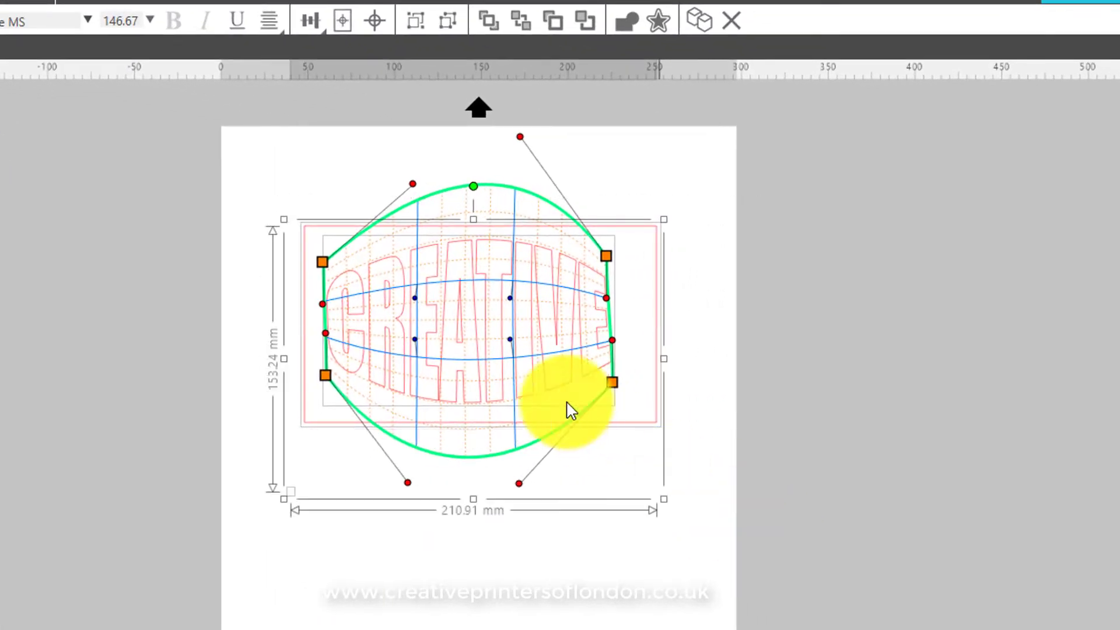
pyautogui.rightClick(546, 324)
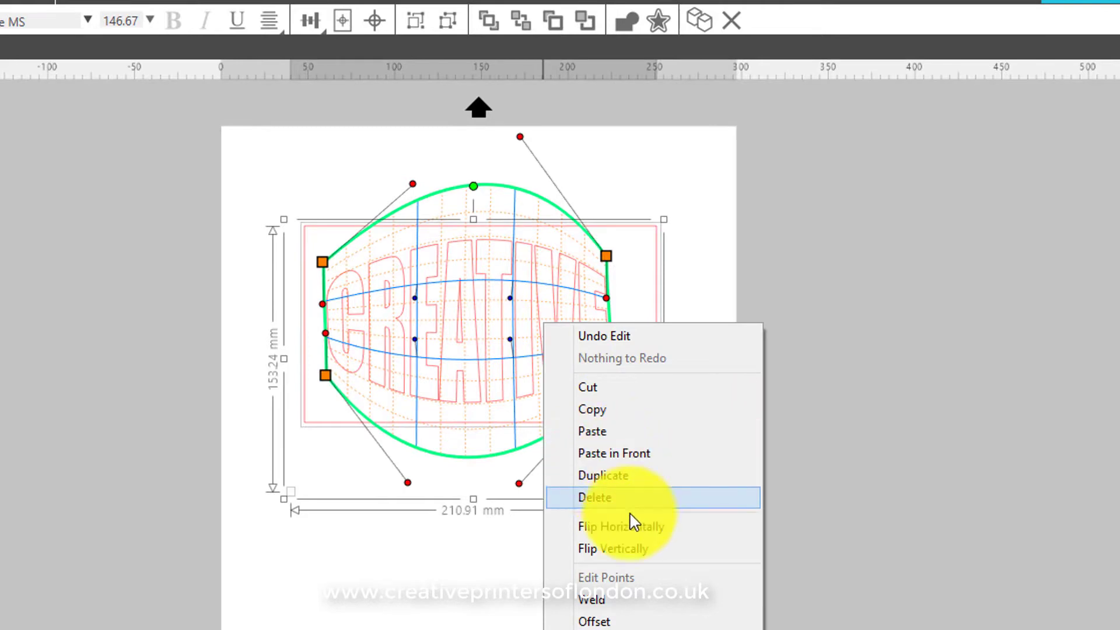
pyautogui.click(636, 528)
pyautogui.click(586, 623)
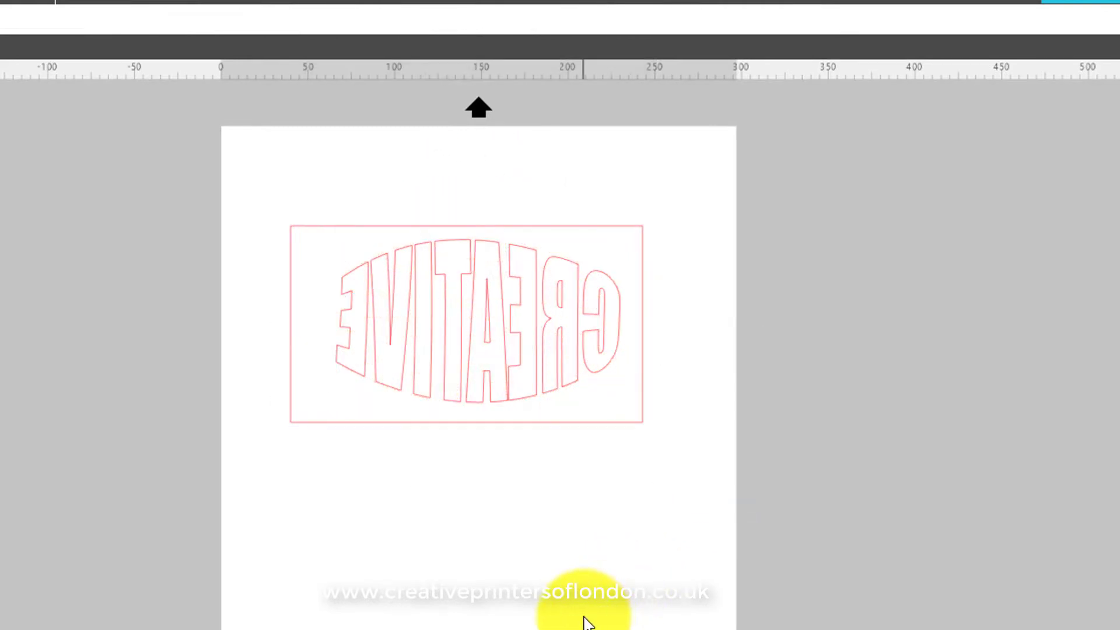